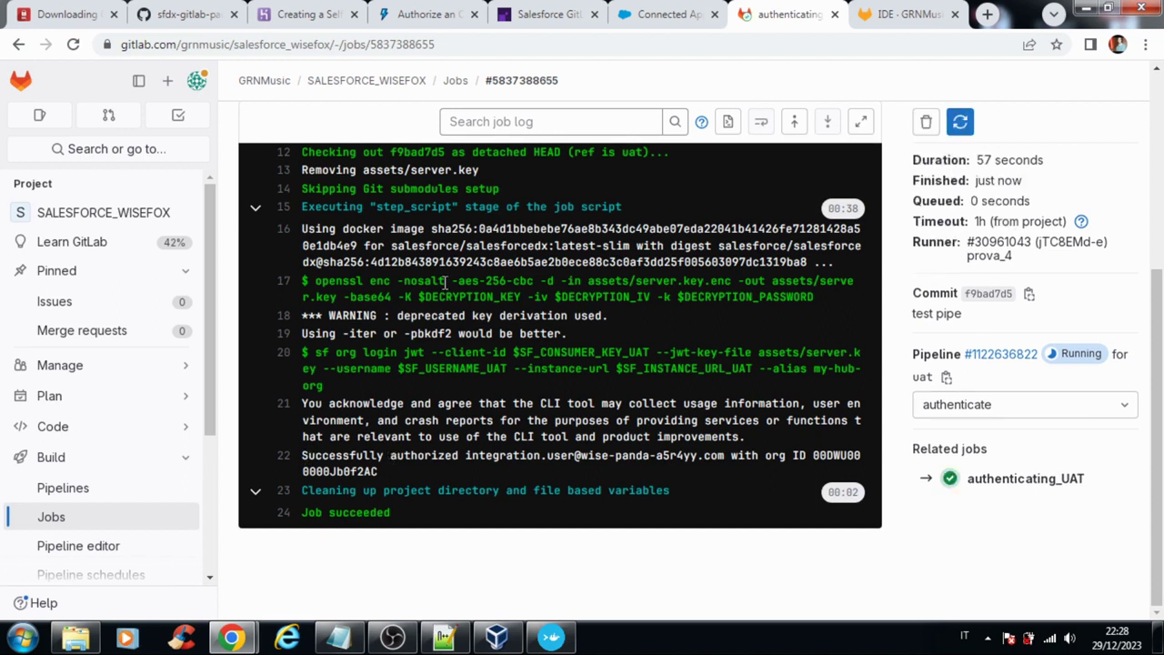
Review the authorization result in the authenticating_UAT job log and check the latest uat pipeline's stages in the refreshed pipelines list
{"action": "scroll", "coordinate": [414, 255], "scroll_direction": "up", "scroll_amount": 4}
{"action": "scroll", "coordinate": [416, 248], "scroll_direction": "down", "scroll_amount": 5}
{"action": "left_click_drag", "start_coordinate": [302, 455], "coordinate": [636, 474]}
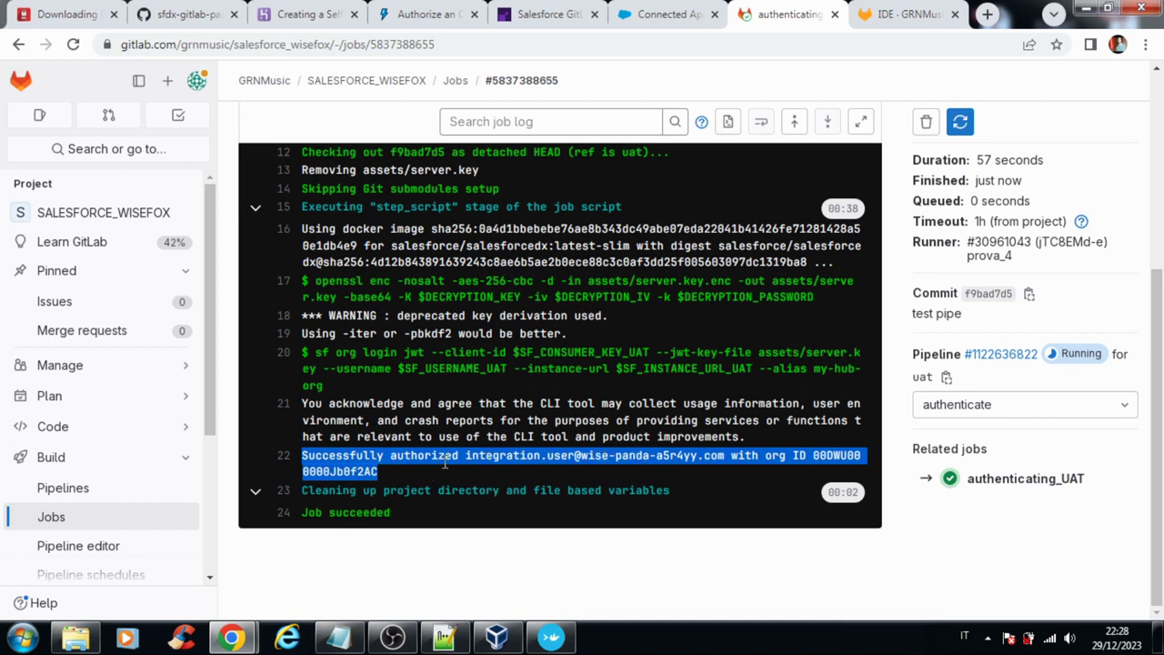
{"action": "scroll", "coordinate": [520, 338], "scroll_direction": "up", "scroll_amount": 4}
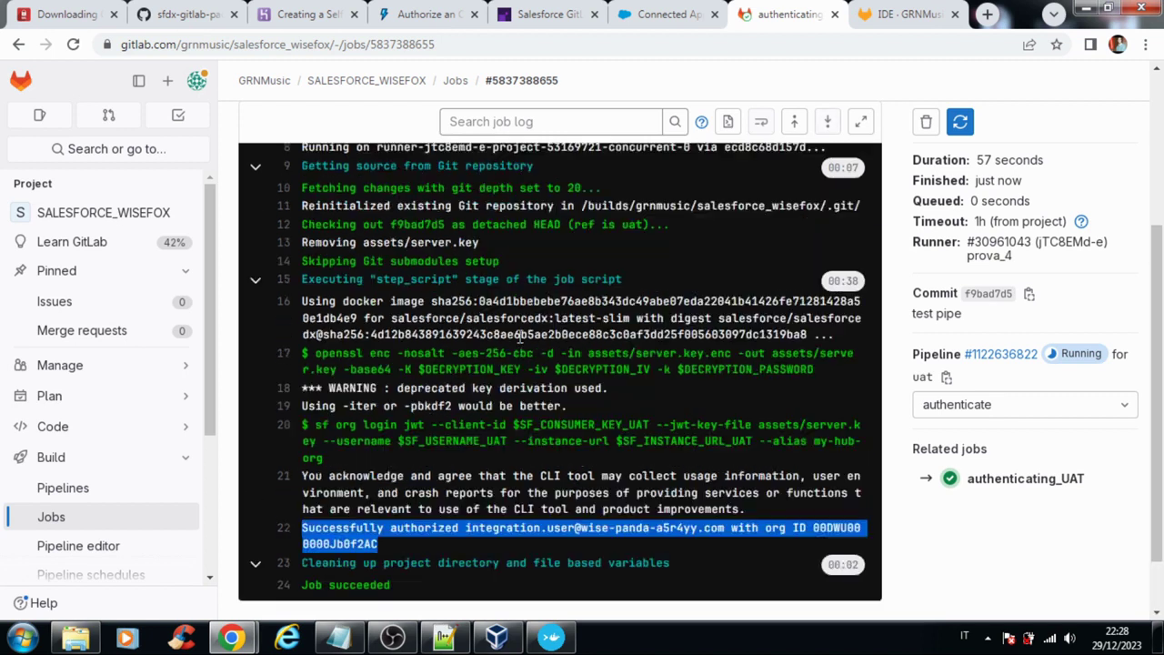
{"action": "left_click", "coordinate": [20, 45]}
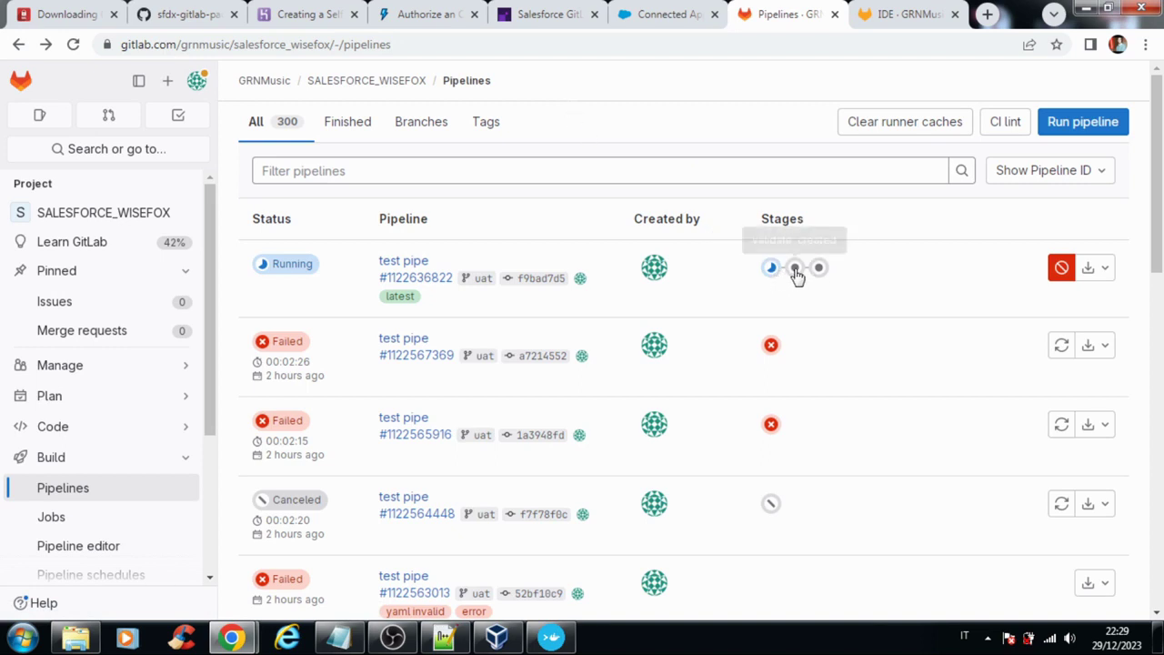
{"action": "left_click", "coordinate": [74, 44]}
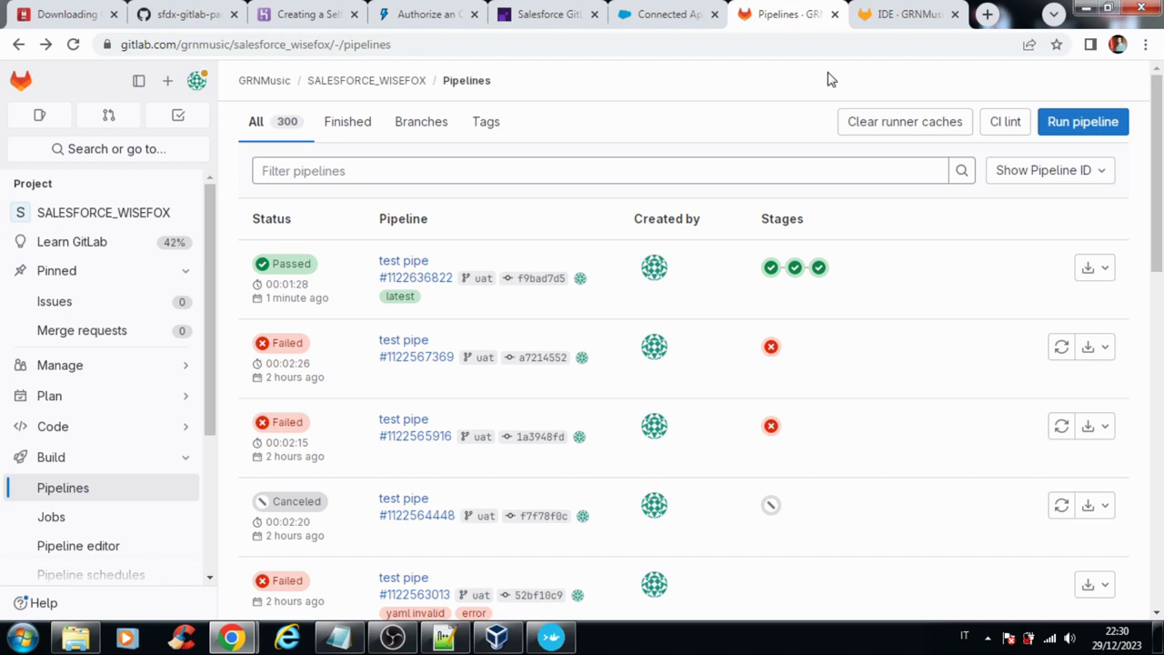
In the Web IDE, open grn_TestPipeProva.cls from force-app's classes folder and examine its setString method
{"action": "left_click", "coordinate": [889, 22]}
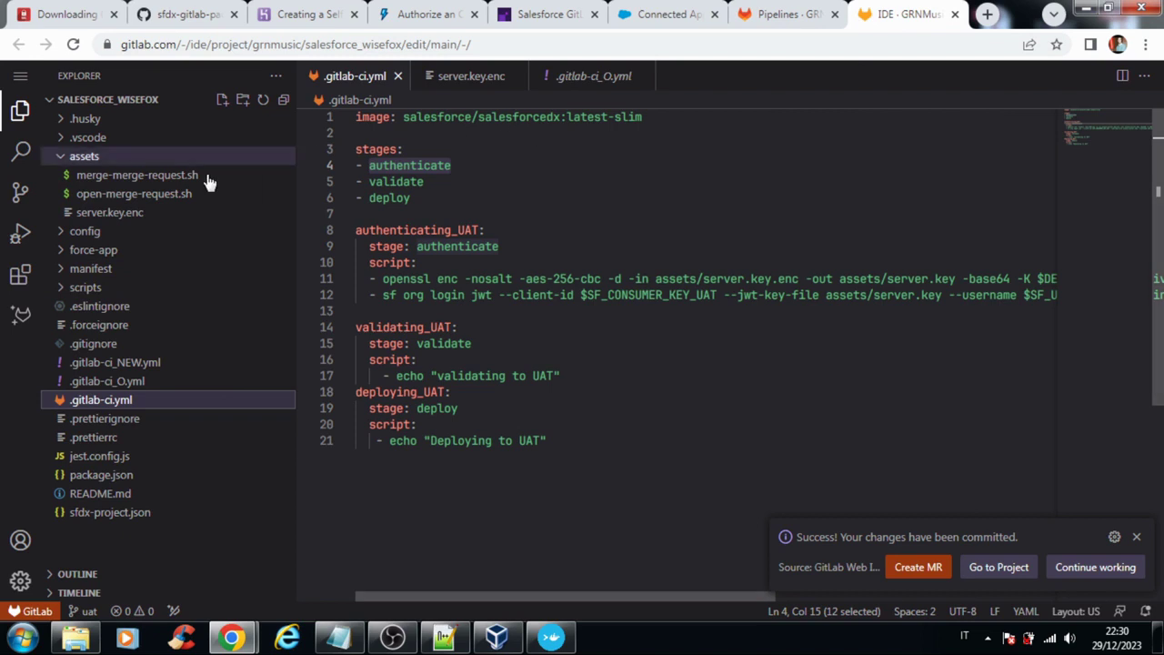
{"action": "left_click", "coordinate": [63, 251]}
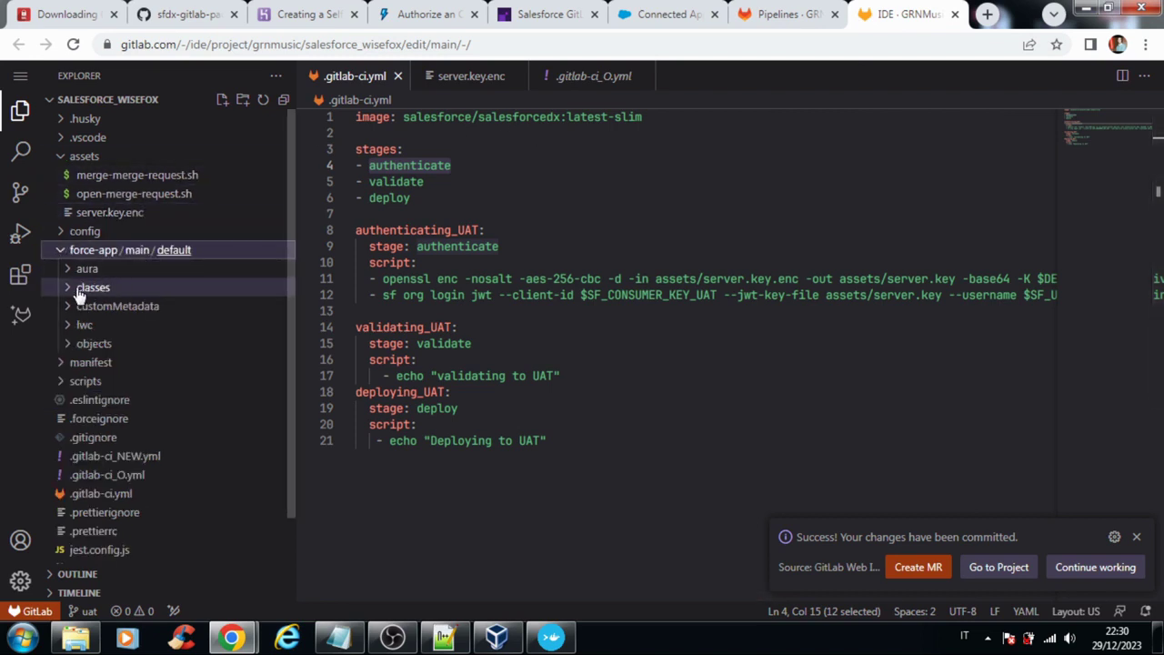
{"action": "left_click", "coordinate": [80, 289]}
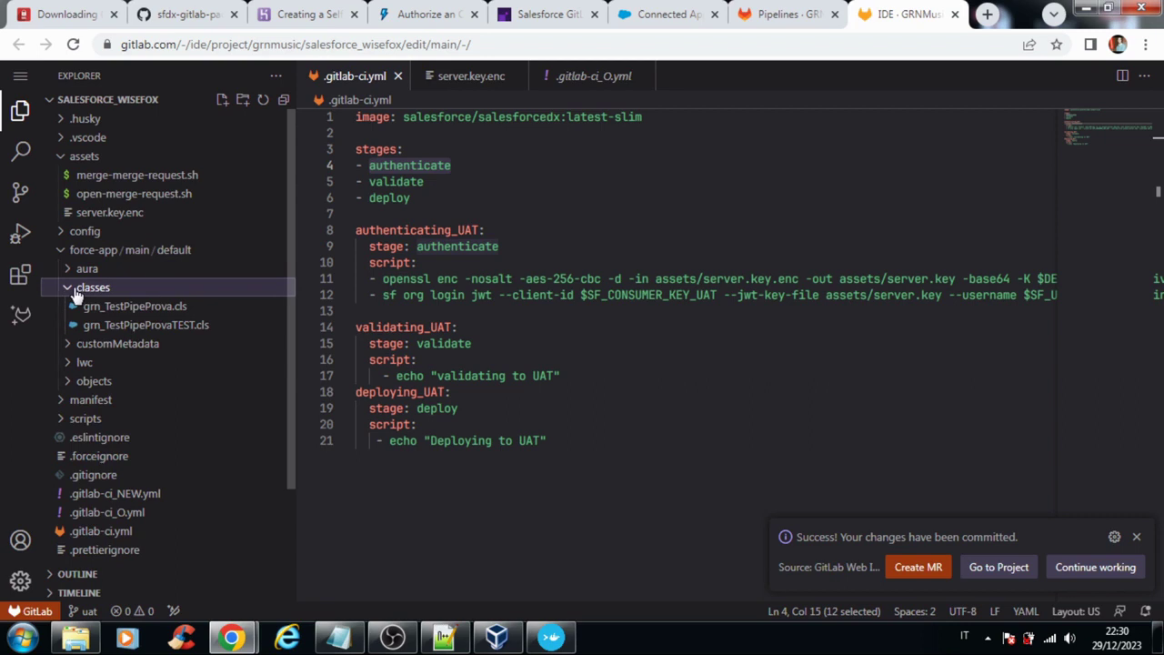
{"action": "left_click", "coordinate": [138, 311]}
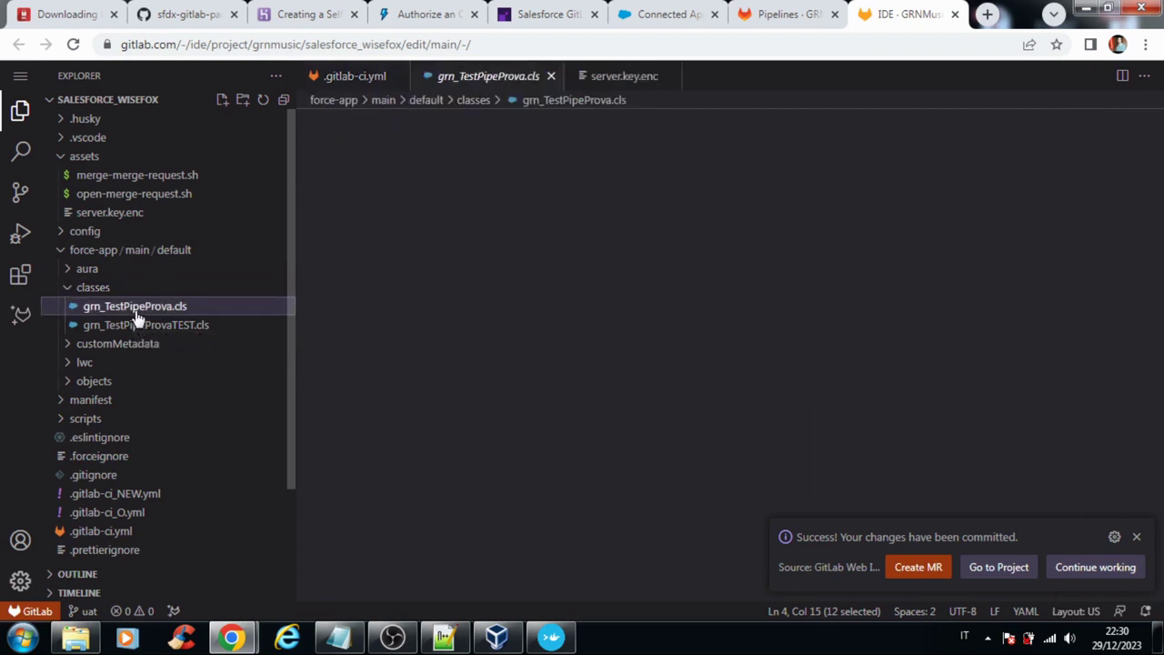
{"action": "left_click", "coordinate": [122, 327]}
{"action": "left_click", "coordinate": [130, 311]}
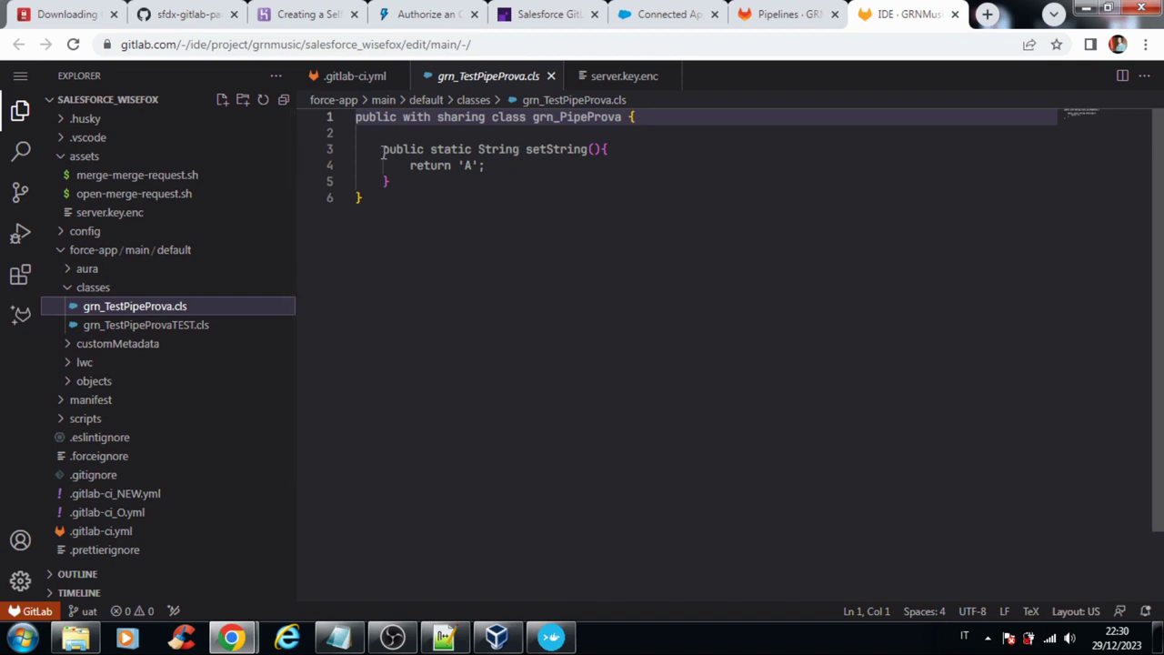
{"action": "left_click_drag", "start_coordinate": [382, 150], "coordinate": [389, 181]}
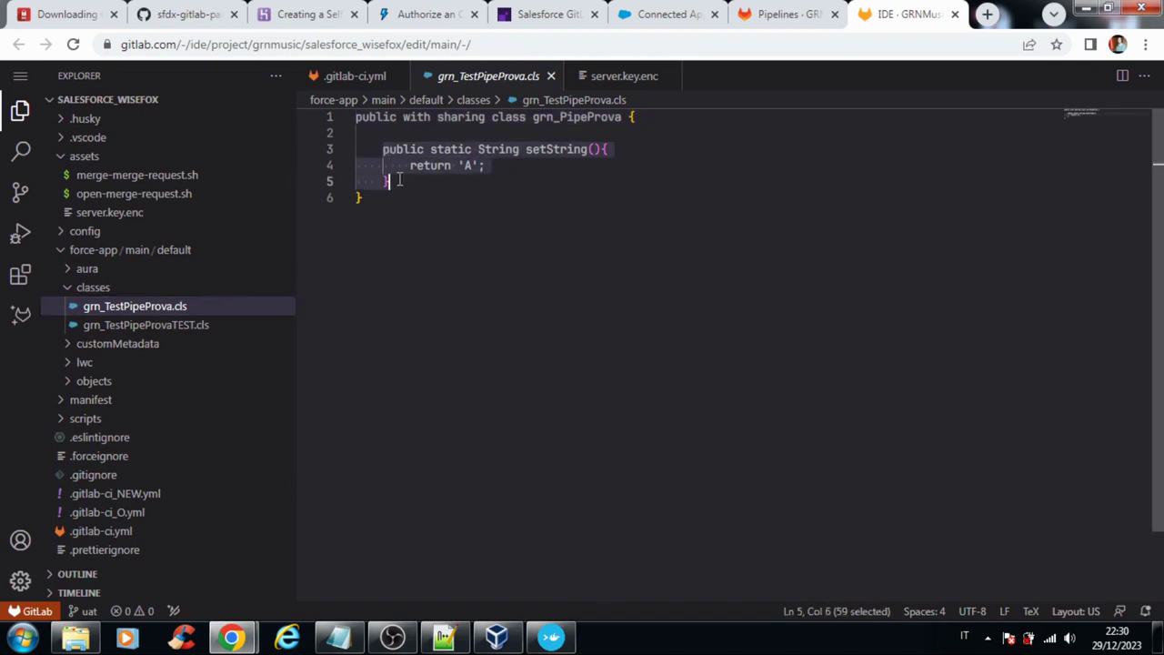
Open grn_TestPipeProvaTEST.cls and examine the setStringTEST method's call and its assertion
{"action": "left_click", "coordinate": [197, 328]}
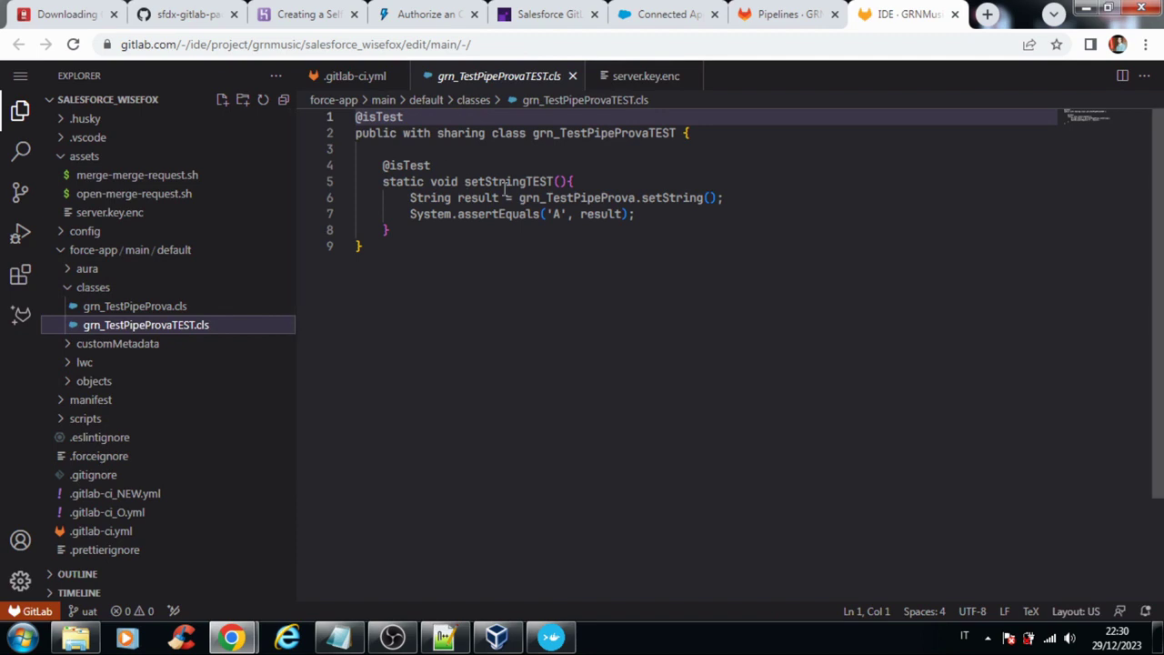
{"action": "double_click", "coordinate": [487, 180]}
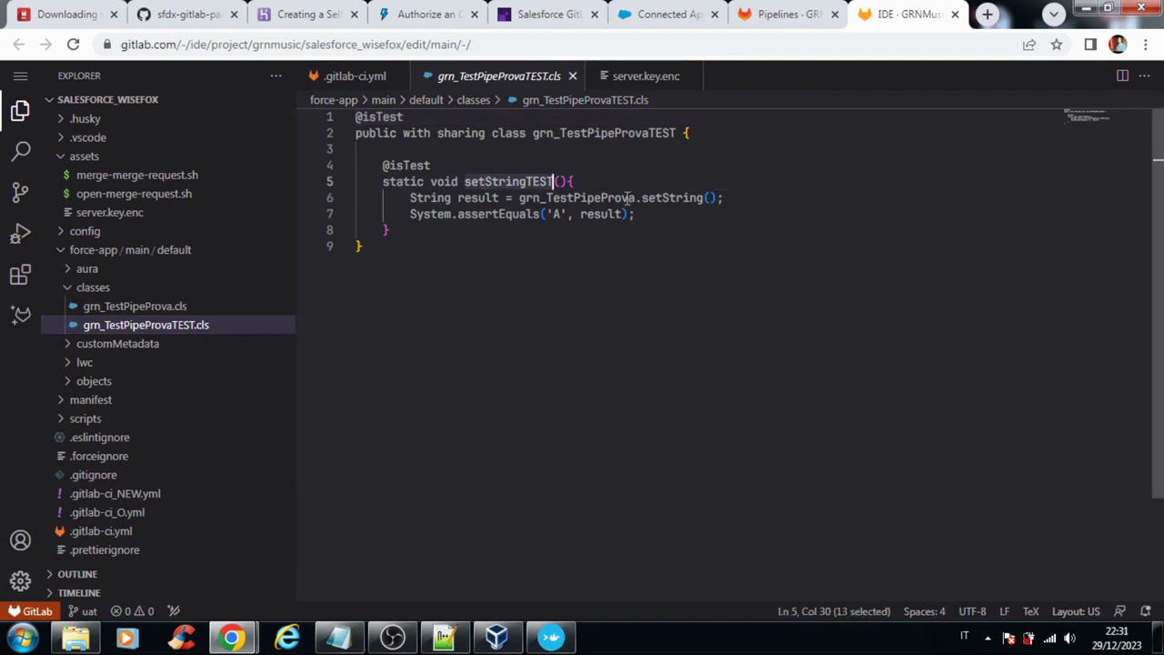
{"action": "left_click_drag", "start_coordinate": [733, 198], "coordinate": [414, 198]}
{"action": "left_click_drag", "start_coordinate": [638, 215], "coordinate": [410, 214]}
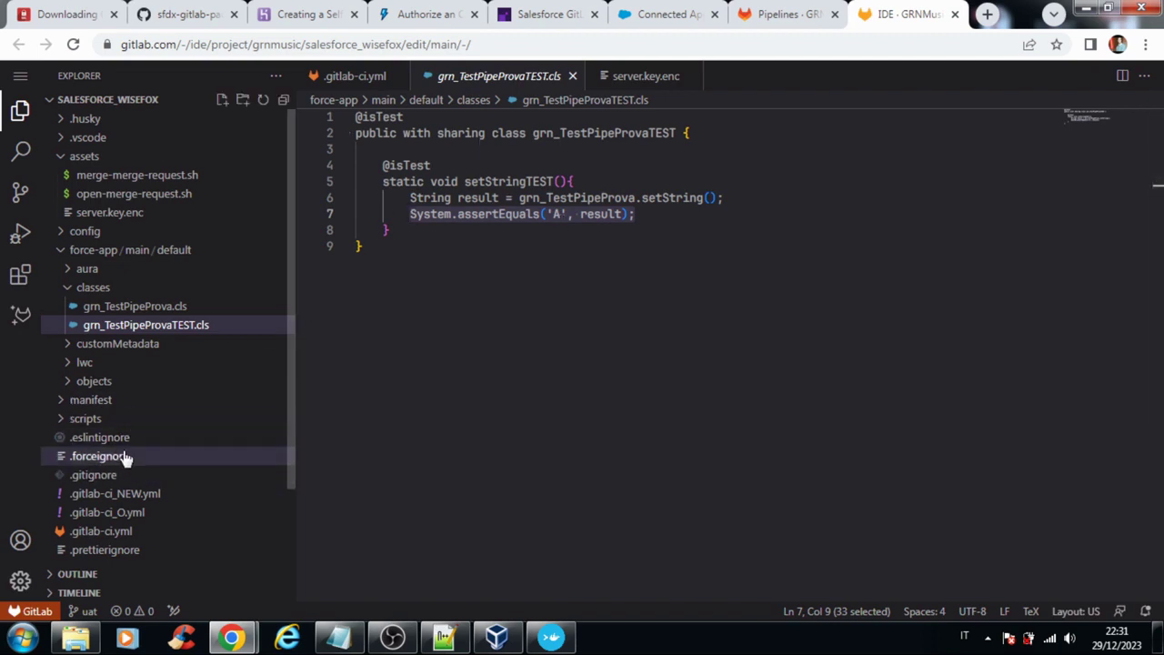
In manifest/package.xml, replace the wildcard ApexClass member with grn_TestPipeProva
{"action": "left_click", "coordinate": [103, 401]}
{"action": "left_click", "coordinate": [107, 419]}
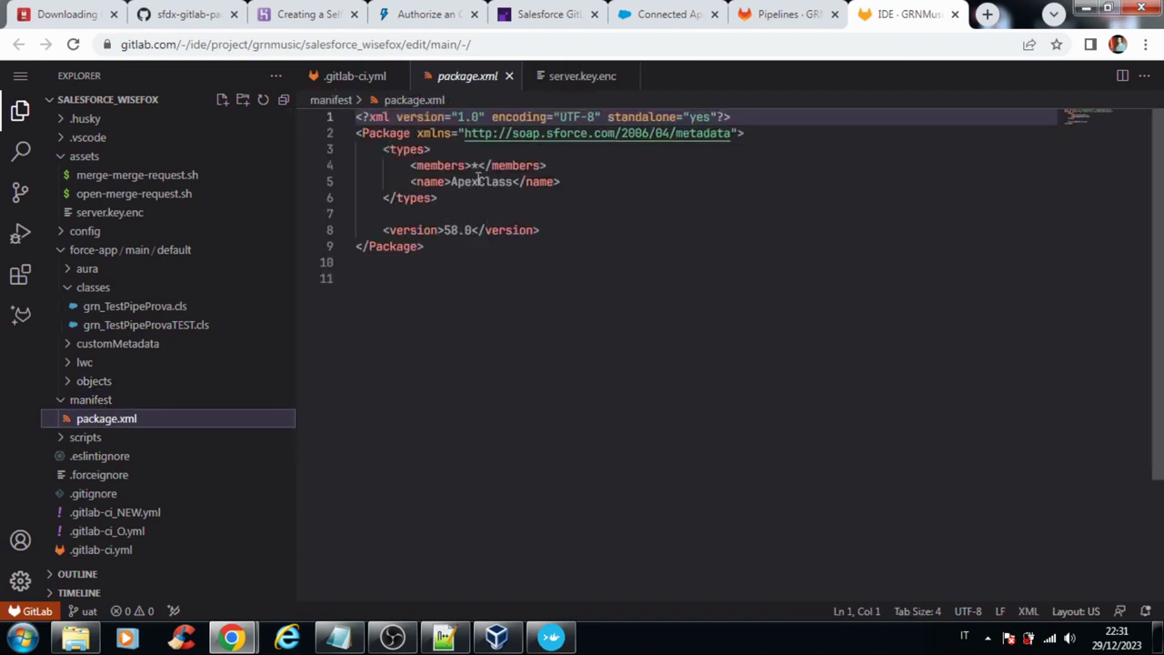
{"action": "left_click_drag", "start_coordinate": [480, 167], "coordinate": [472, 167]}
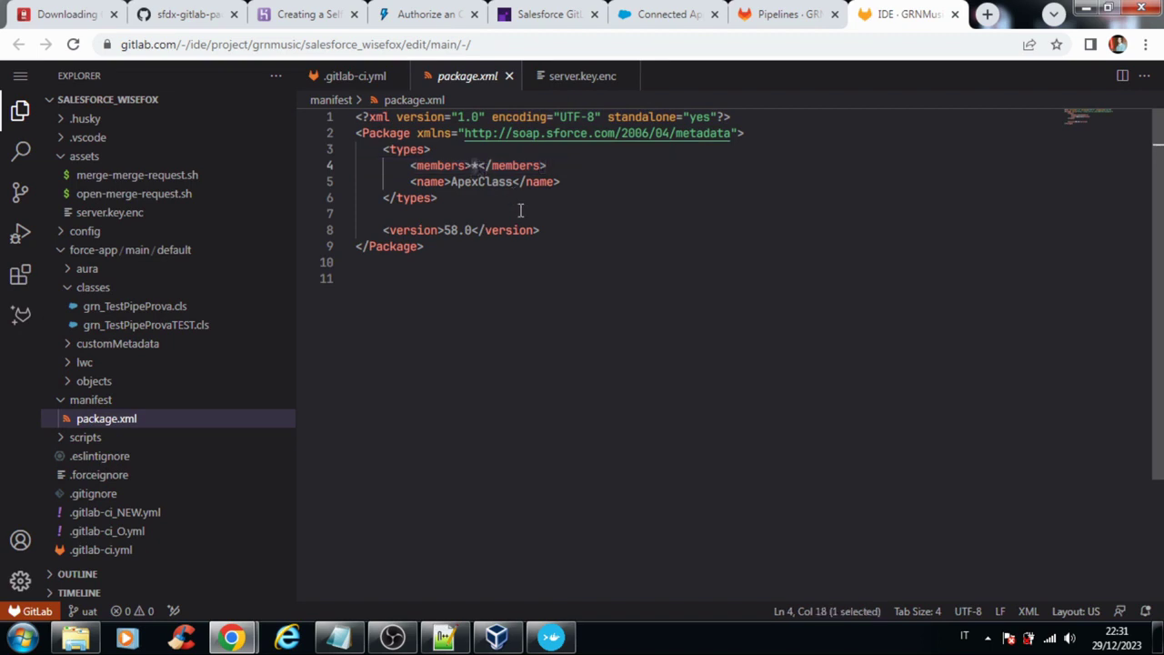
{"action": "type", "text": "_Test"}
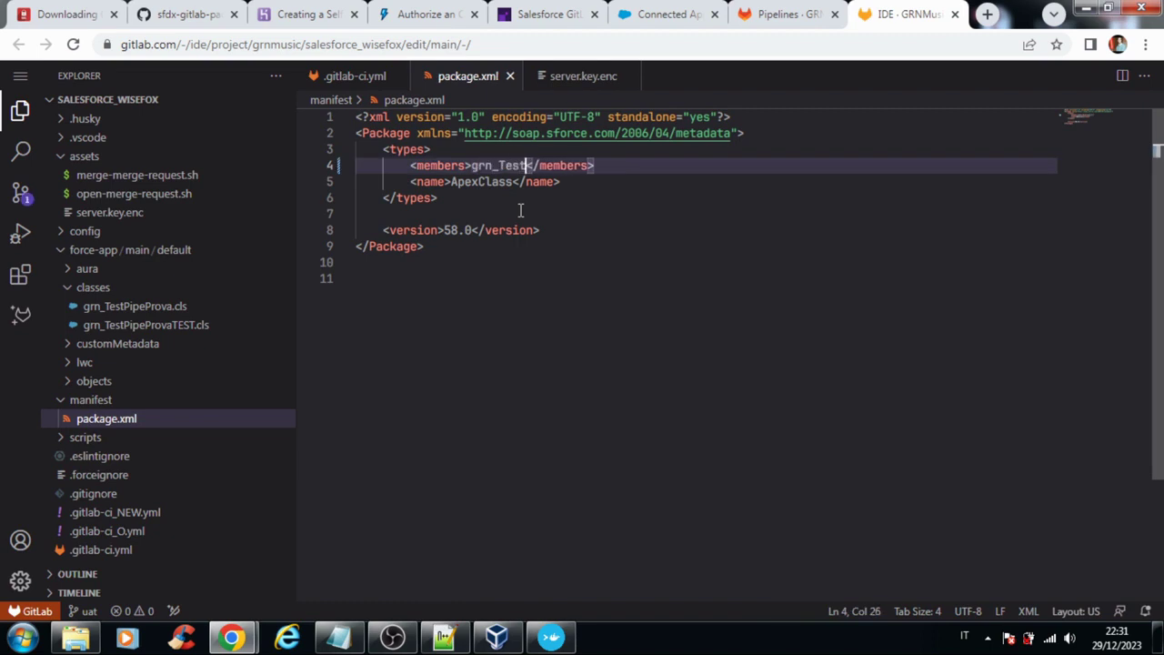
{"action": "type", "text": "PipeProva"}
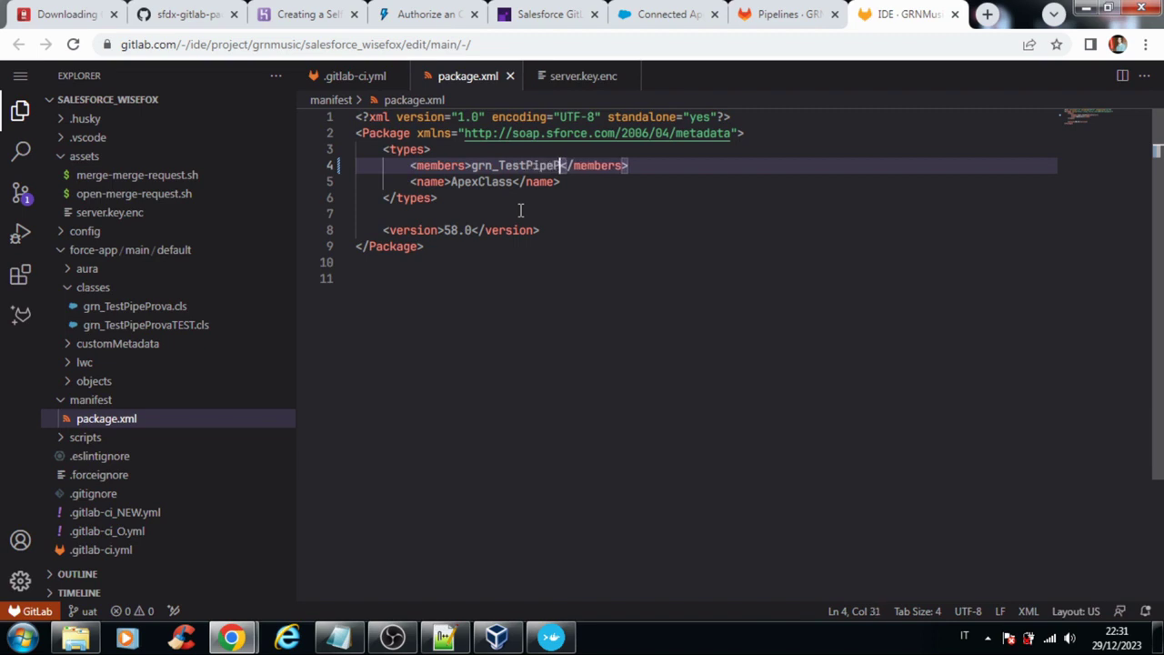
Duplicate the members line in package.xml, change the copy to grn_TestPipeProvaTEST, and close server.key.enc
{"action": "key", "text": "shift+Home"}
{"action": "key", "text": "ctrl+c"}
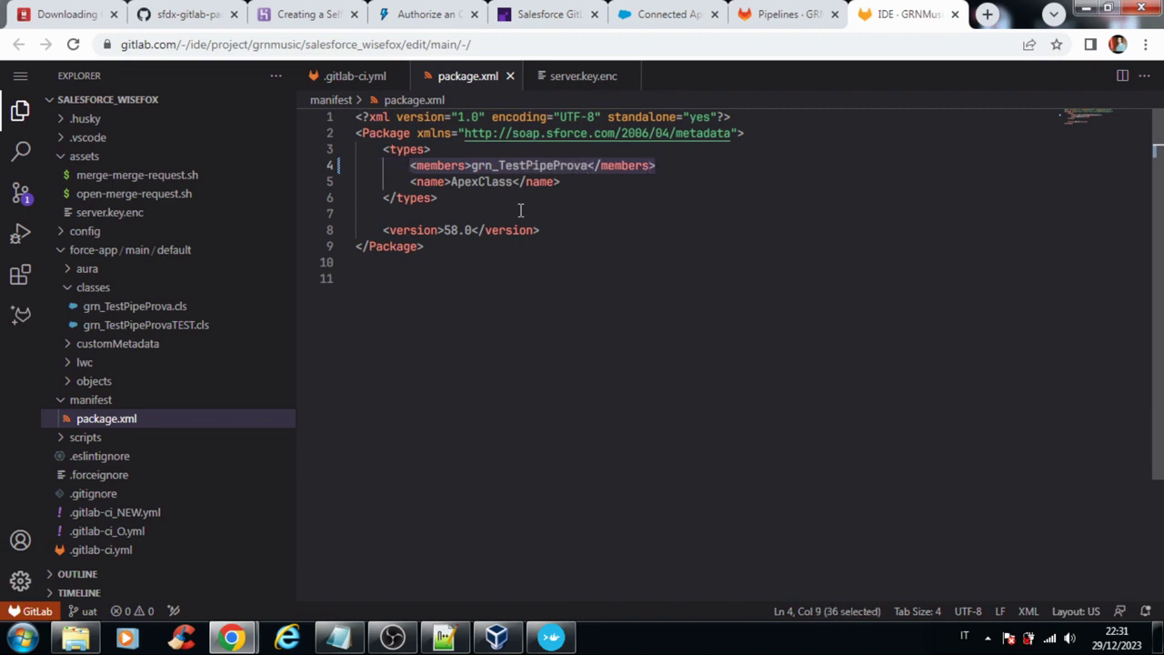
{"action": "left_click", "coordinate": [688, 154]}
{"action": "left_click", "coordinate": [673, 166]}
{"action": "key", "text": "Return"}
{"action": "key", "text": "ctrl+v"}
{"action": "left_click", "coordinate": [589, 181]}
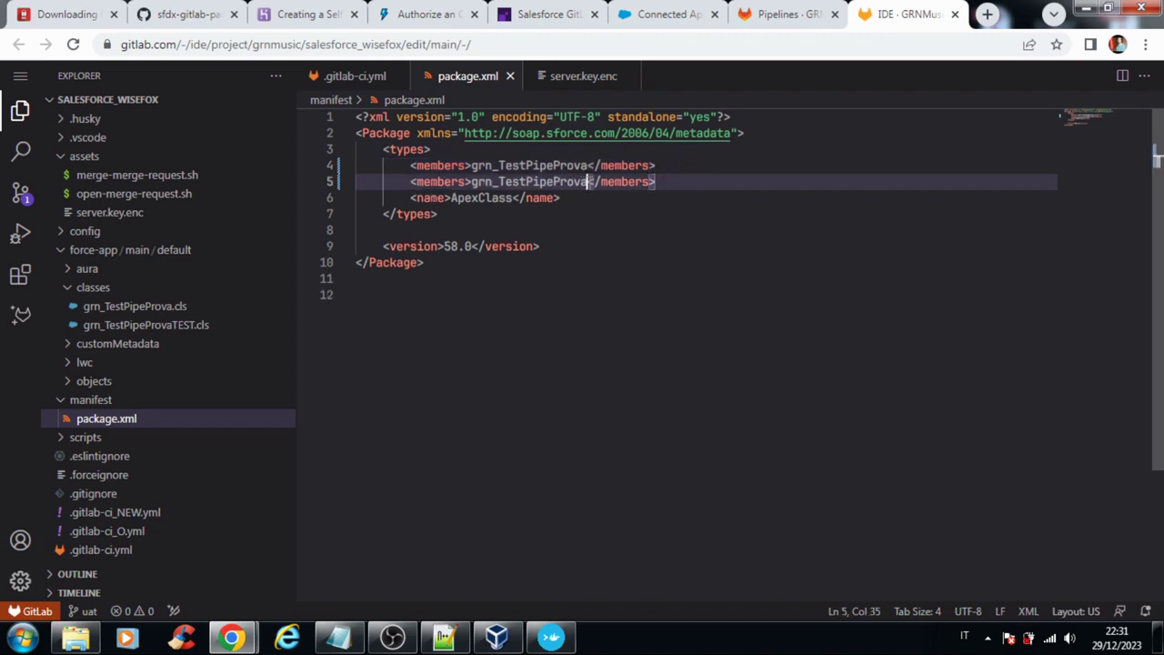
{"action": "type", "text": "TEST"}
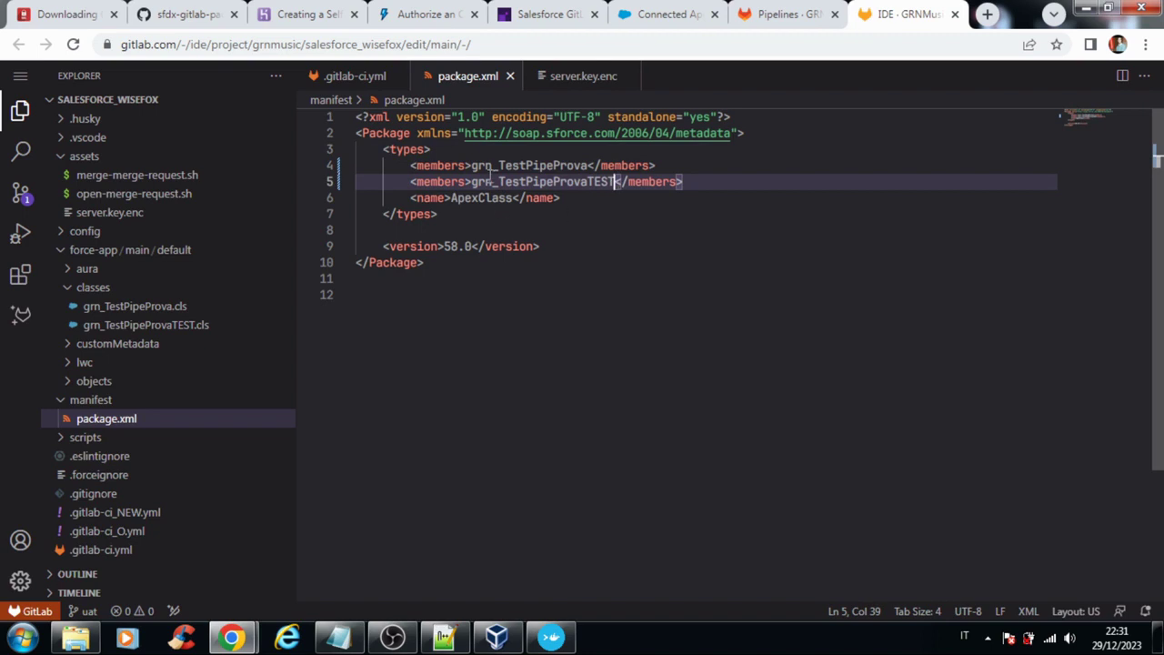
{"action": "left_click", "coordinate": [627, 77]}
Compare the types block in package.xml with the metadata folders under force-app, including customMetadata, lwc, objects and classes
{"action": "left_click_drag", "start_coordinate": [411, 164], "coordinate": [700, 182]}
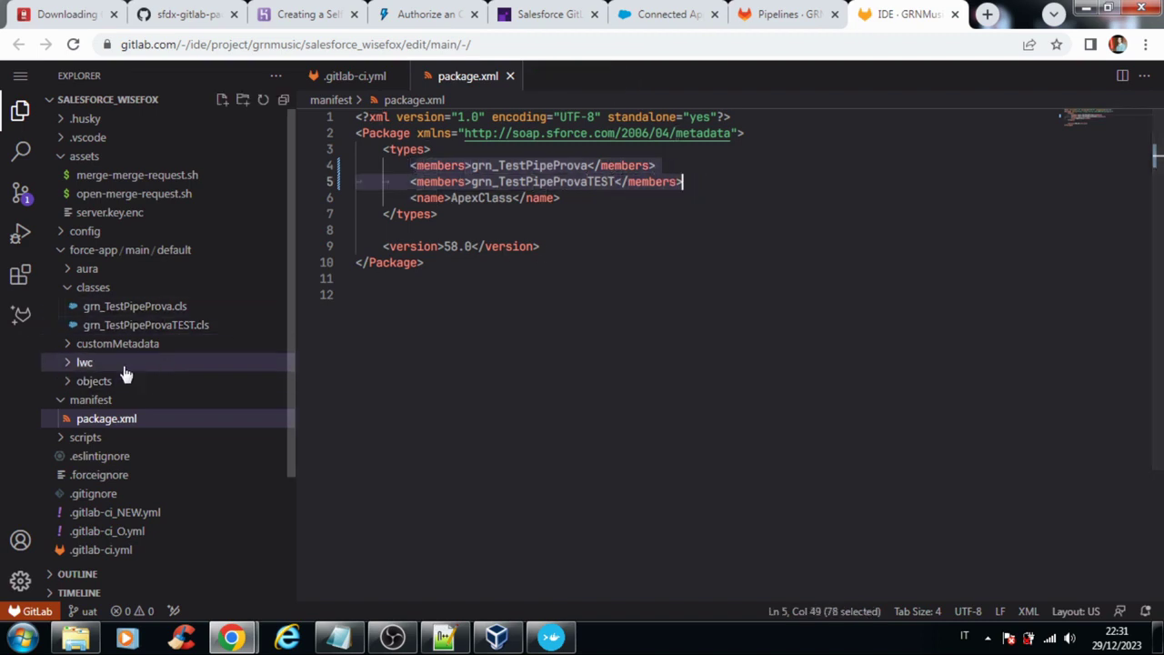
{"action": "left_click", "coordinate": [71, 349]}
{"action": "left_click", "coordinate": [71, 349]}
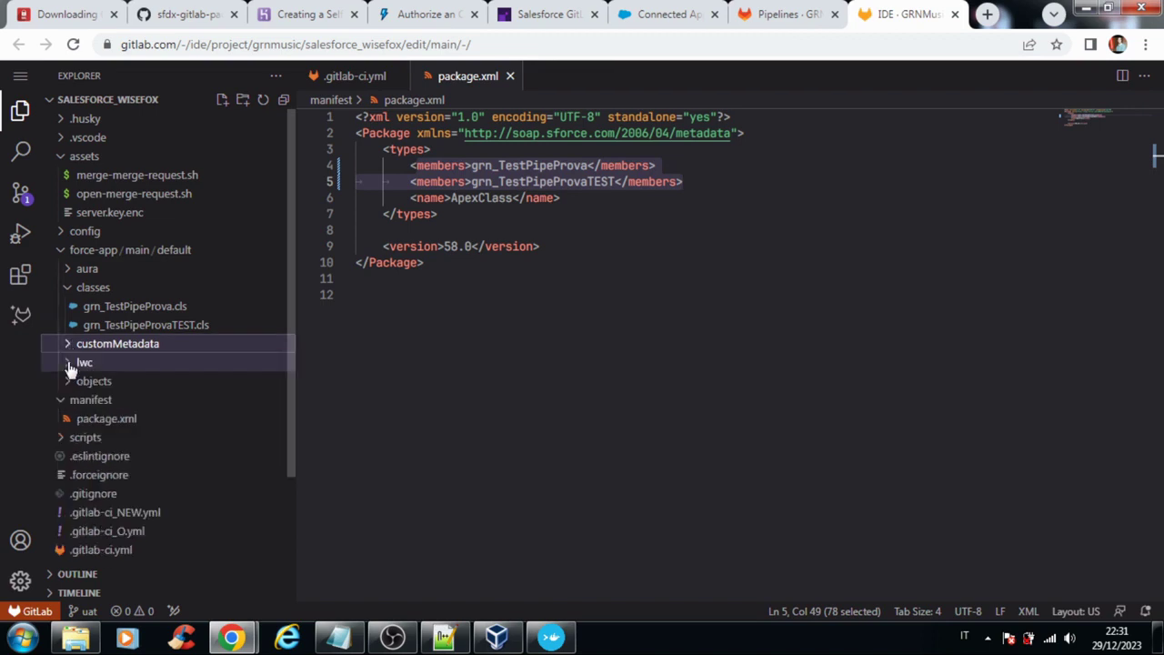
{"action": "left_click", "coordinate": [70, 364]}
{"action": "left_click", "coordinate": [69, 364]}
{"action": "left_click", "coordinate": [66, 385]}
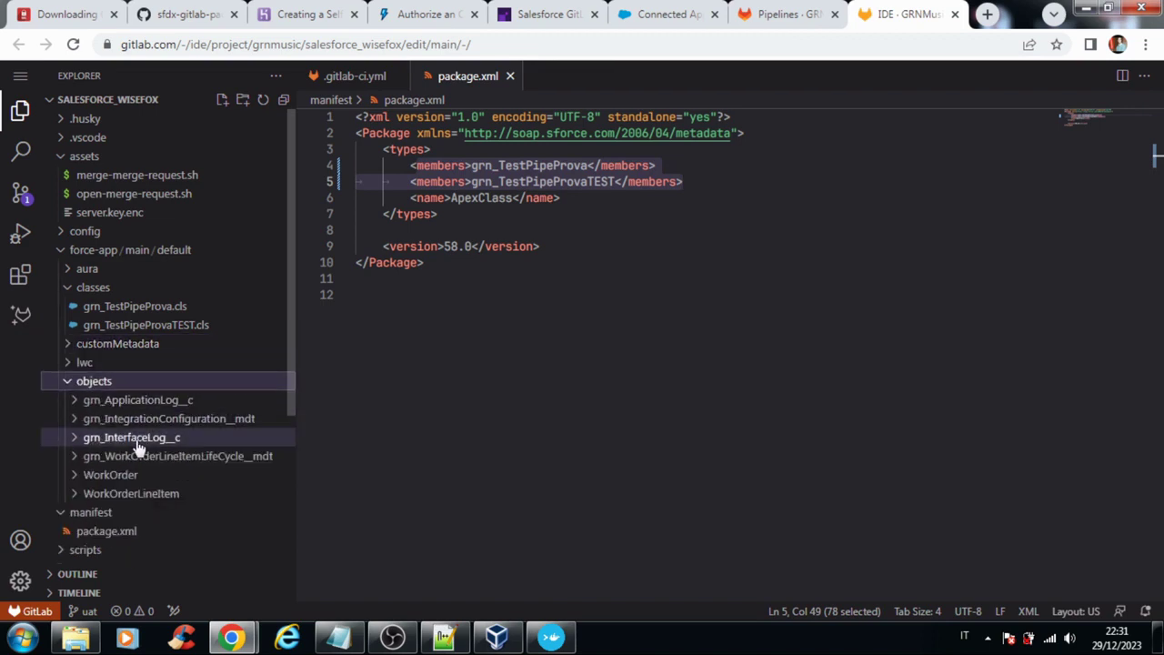
{"action": "left_click", "coordinate": [68, 385]}
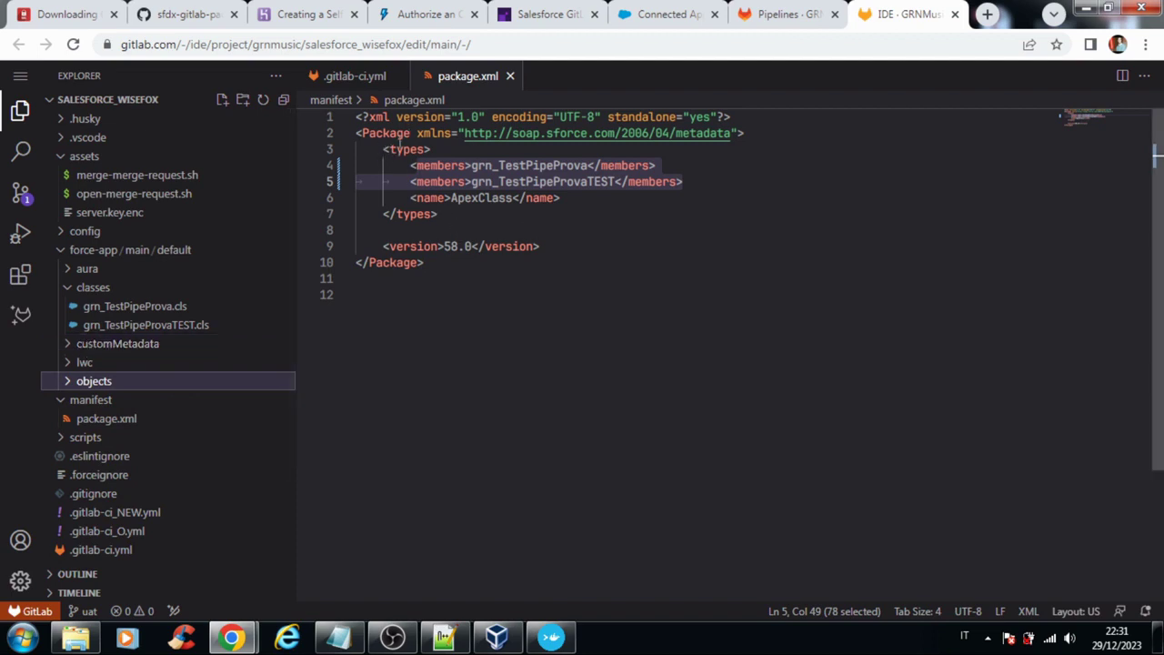
{"action": "left_click_drag", "start_coordinate": [384, 150], "coordinate": [437, 214]}
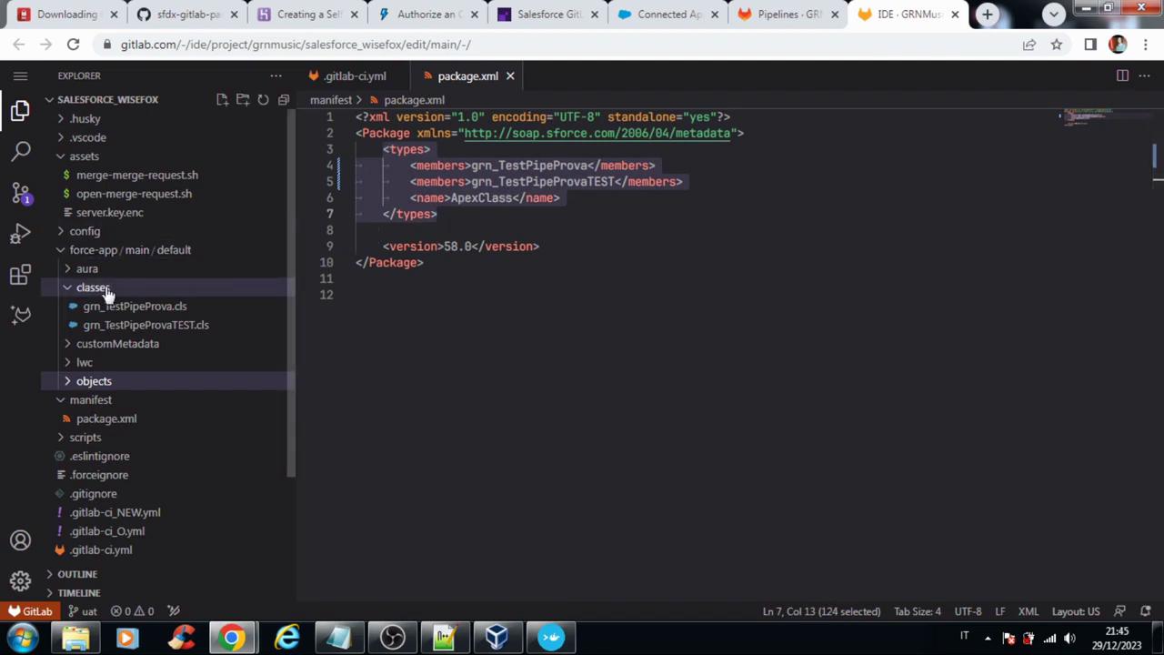
{"action": "left_click", "coordinate": [72, 290]}
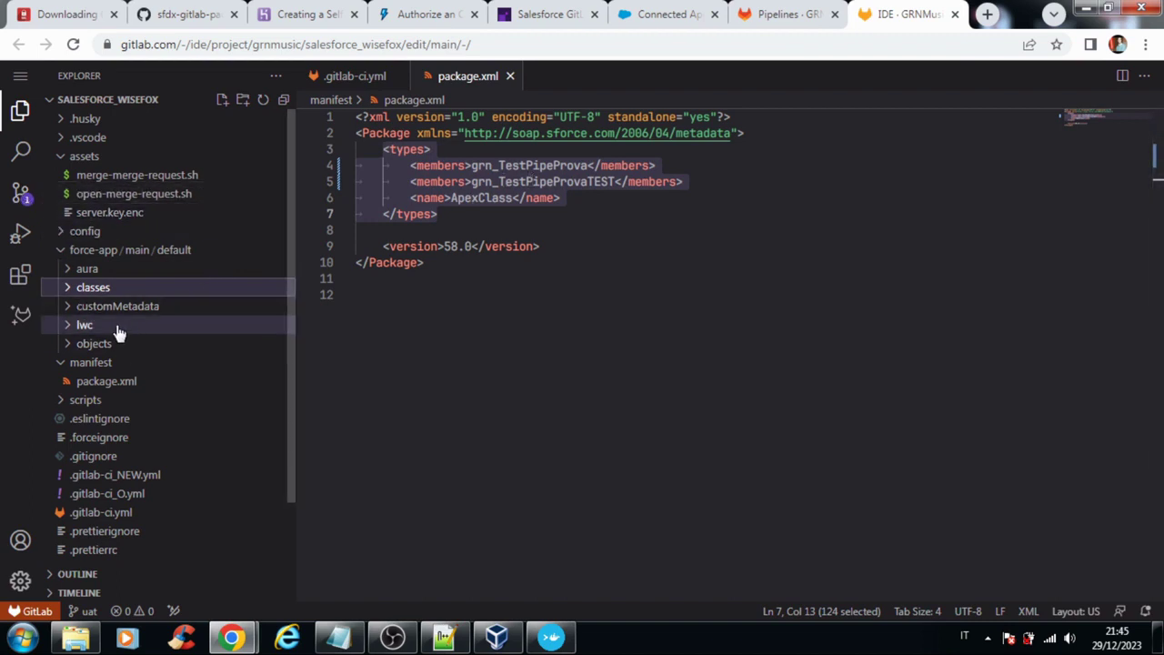
Open .gitlab-ci.yml and examine the echo placeholders in the validating_UAT and deploying_UAT scripts
{"action": "left_click", "coordinate": [101, 513]}
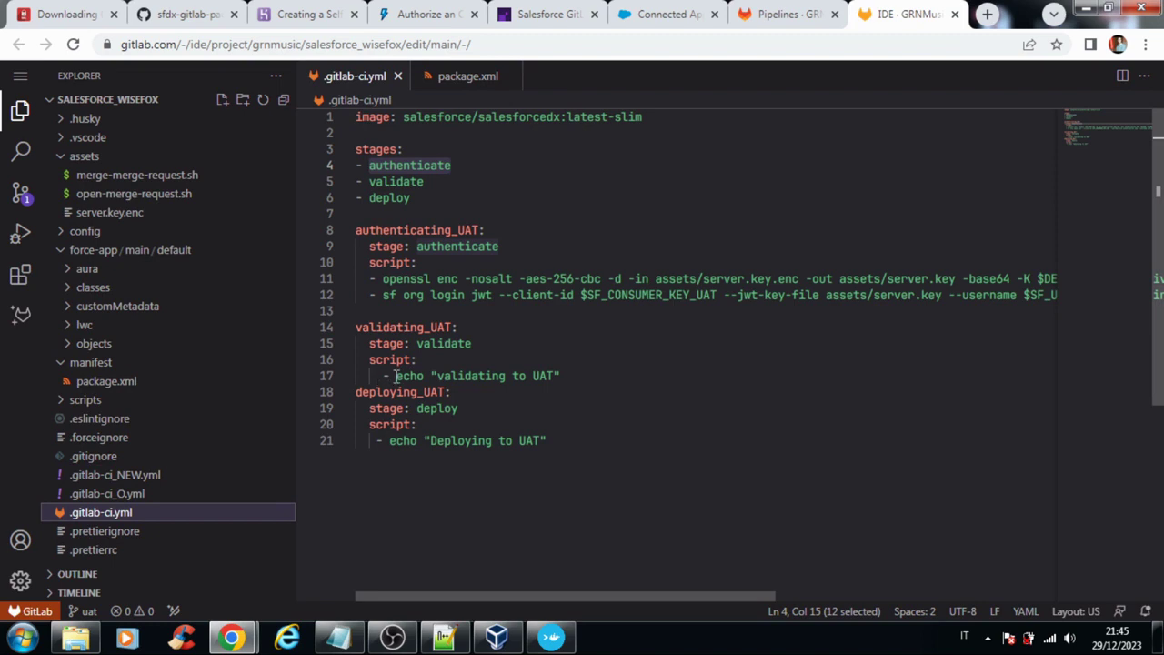
{"action": "left_click_drag", "start_coordinate": [397, 376], "coordinate": [560, 375]}
{"action": "left_click_drag", "start_coordinate": [549, 440], "coordinate": [378, 441]}
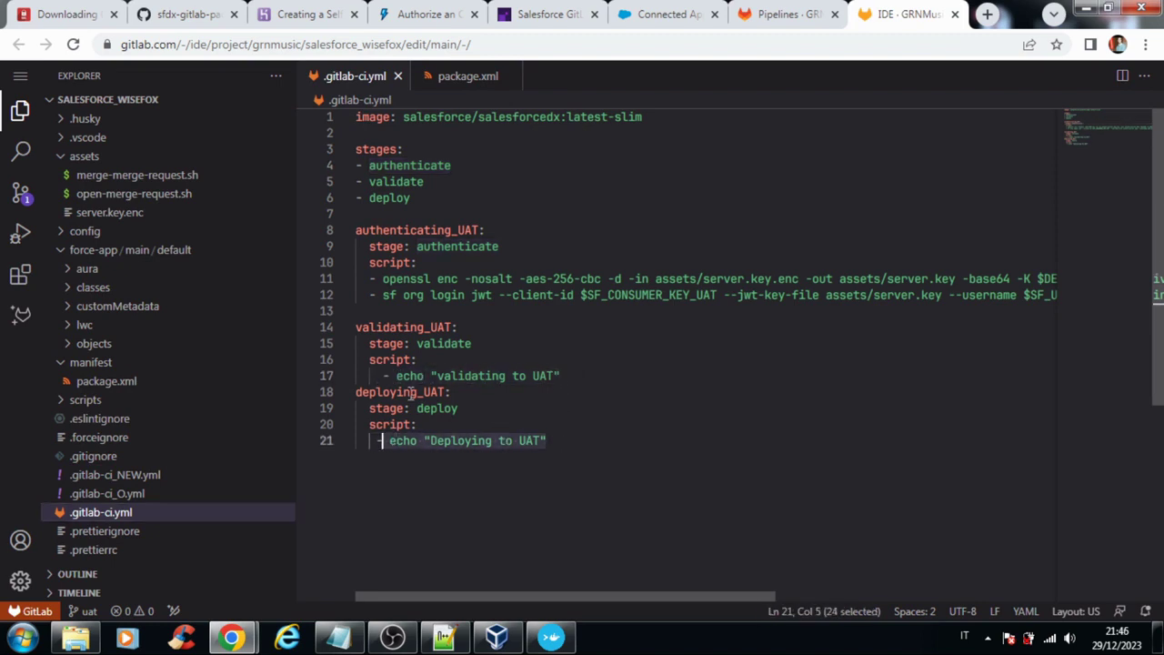
Replace the entire contents of .gitlab-ci.yml with the contents of .gitlab-ci_NEW.yml
{"action": "left_click", "coordinate": [108, 493]}
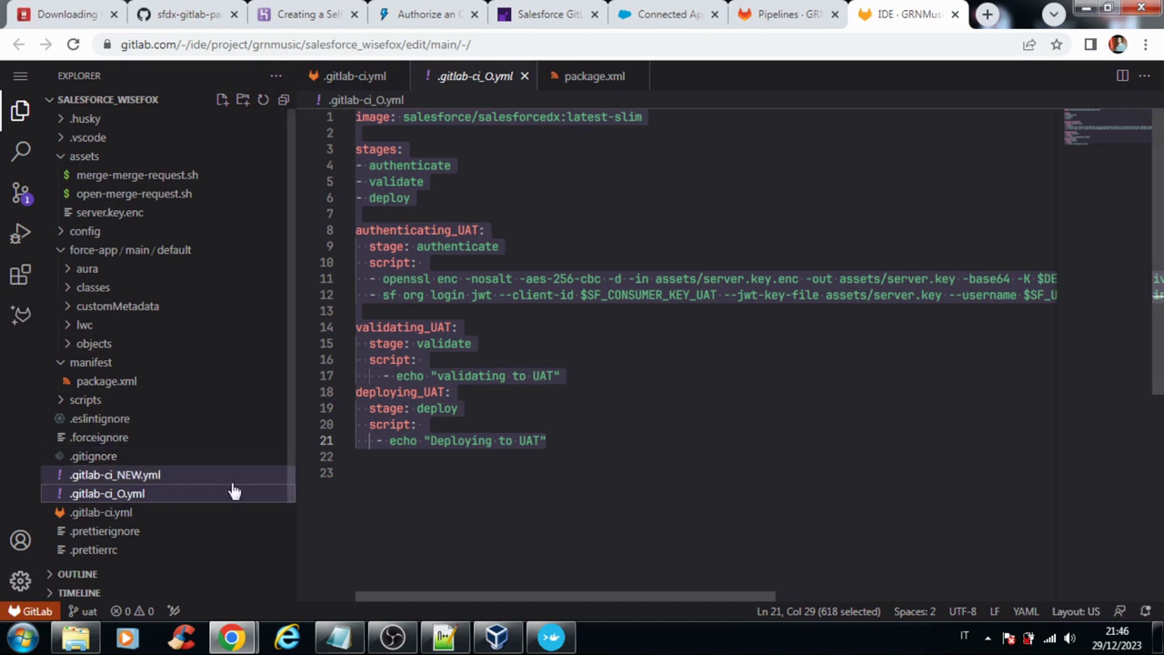
{"action": "left_click", "coordinate": [130, 474]}
{"action": "left_click", "coordinate": [499, 277]}
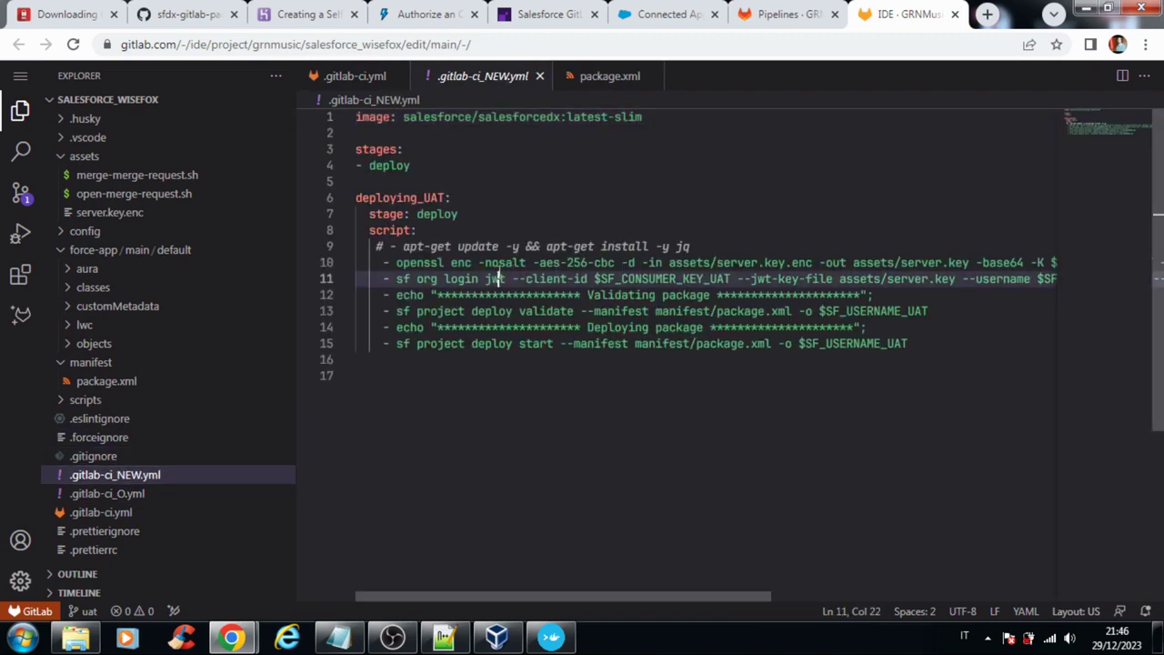
{"action": "key", "text": "ctrl+a"}
{"action": "key", "text": "ctrl+c"}
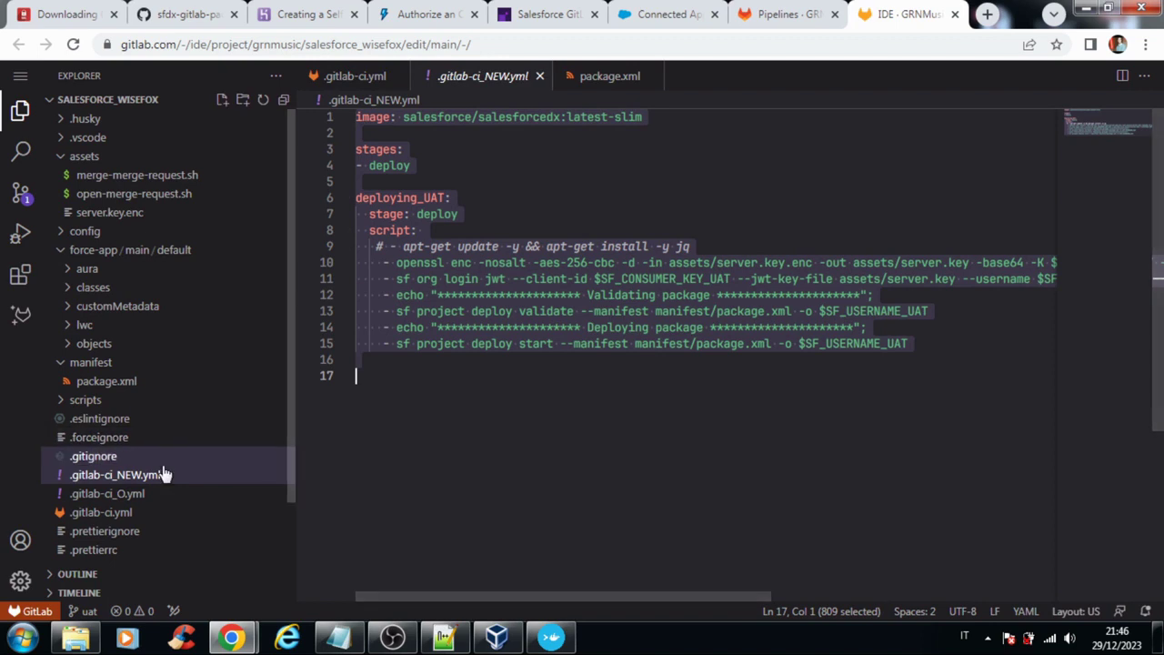
{"action": "left_click", "coordinate": [107, 512]}
{"action": "left_click", "coordinate": [446, 328]}
{"action": "key", "text": "ctrl+a"}
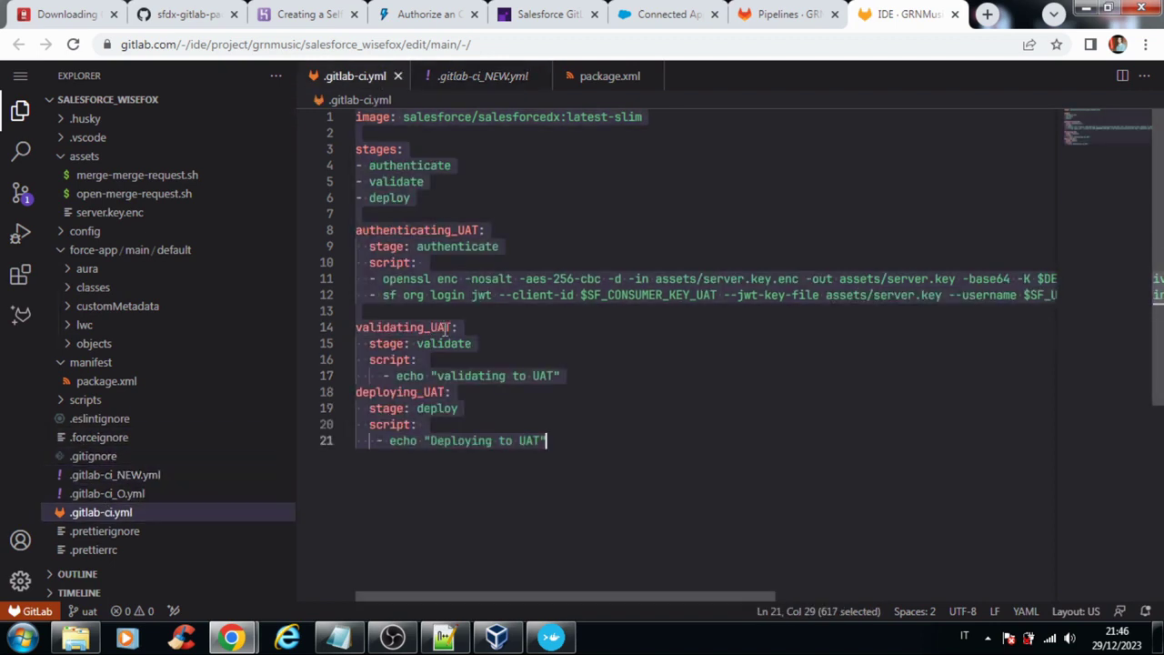
{"action": "key", "text": "ctrl+v"}
Examine the deploy stage and the deploying_UAT script in .gitlab-ci.yml, from the openssl and login commands to the deploy start command
{"action": "left_click_drag", "start_coordinate": [414, 165], "coordinate": [346, 170]}
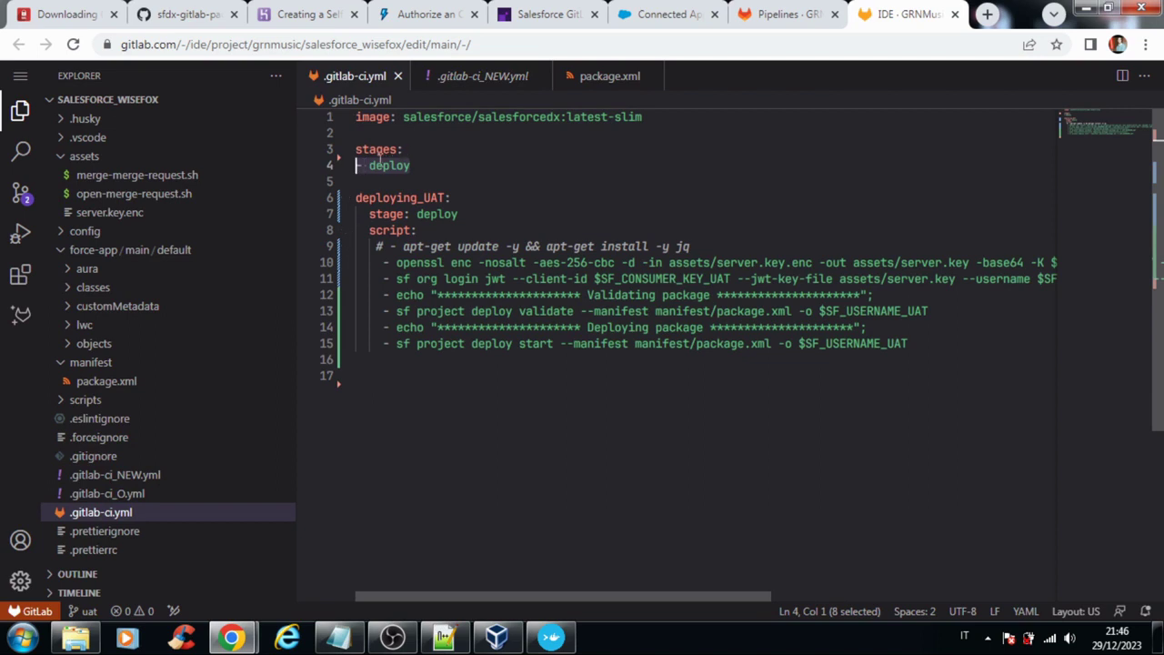
{"action": "double_click", "coordinate": [423, 214]}
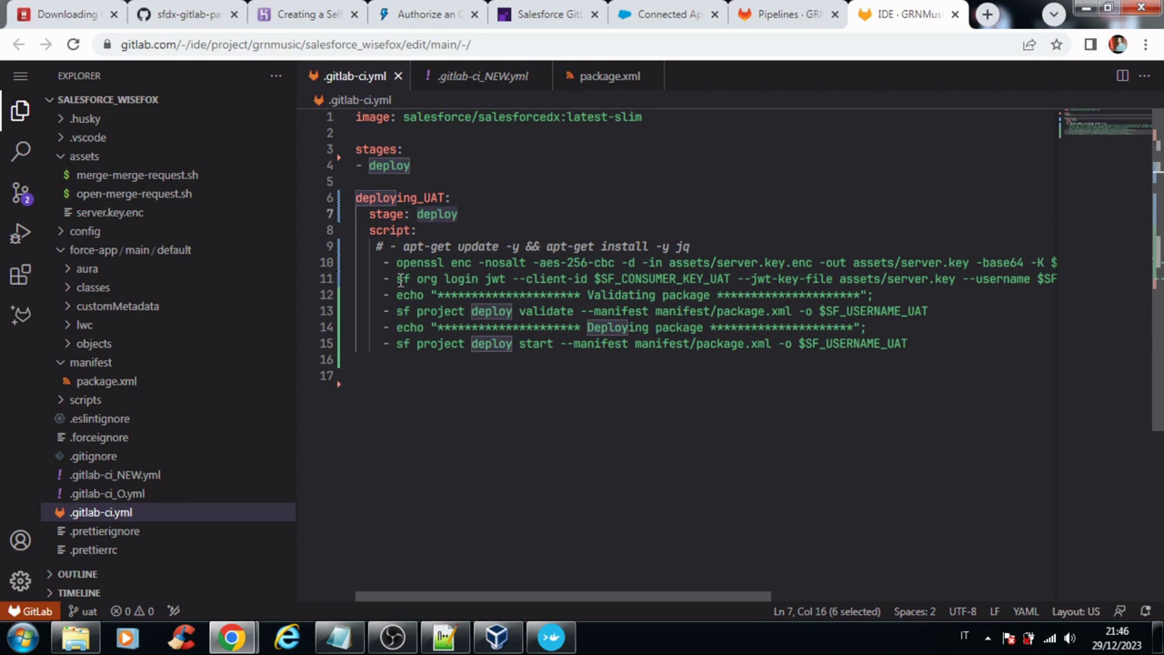
{"action": "left_click_drag", "start_coordinate": [397, 261], "coordinate": [473, 262]}
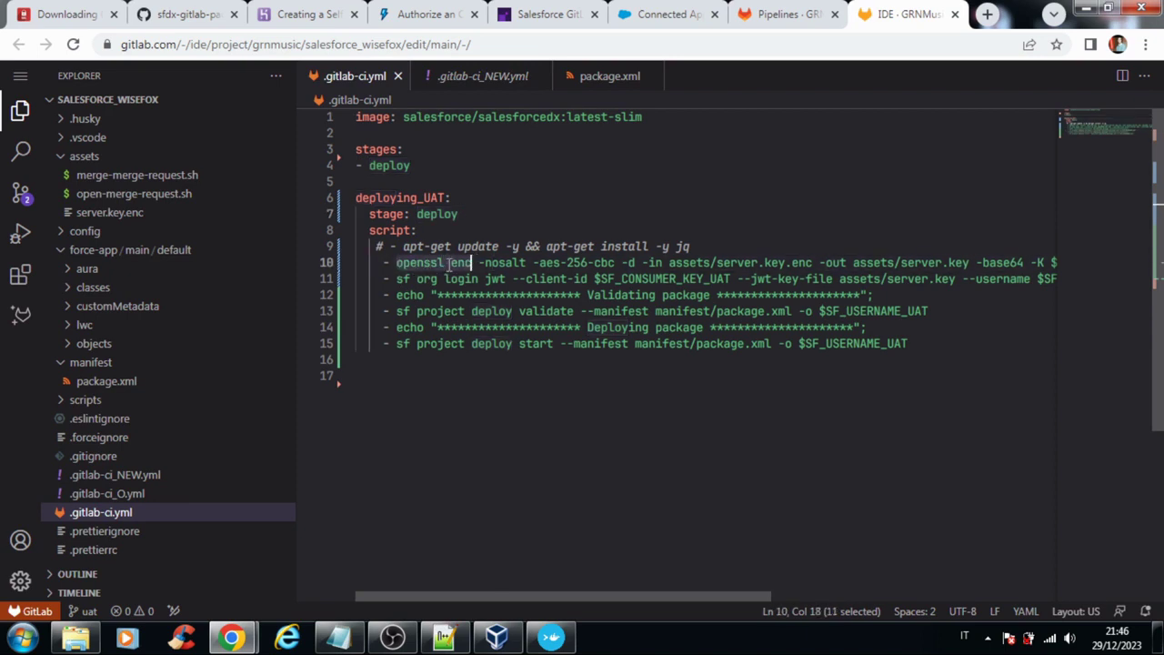
{"action": "left_click", "coordinate": [396, 278]}
{"action": "left_click_drag", "start_coordinate": [395, 278], "coordinate": [512, 279]}
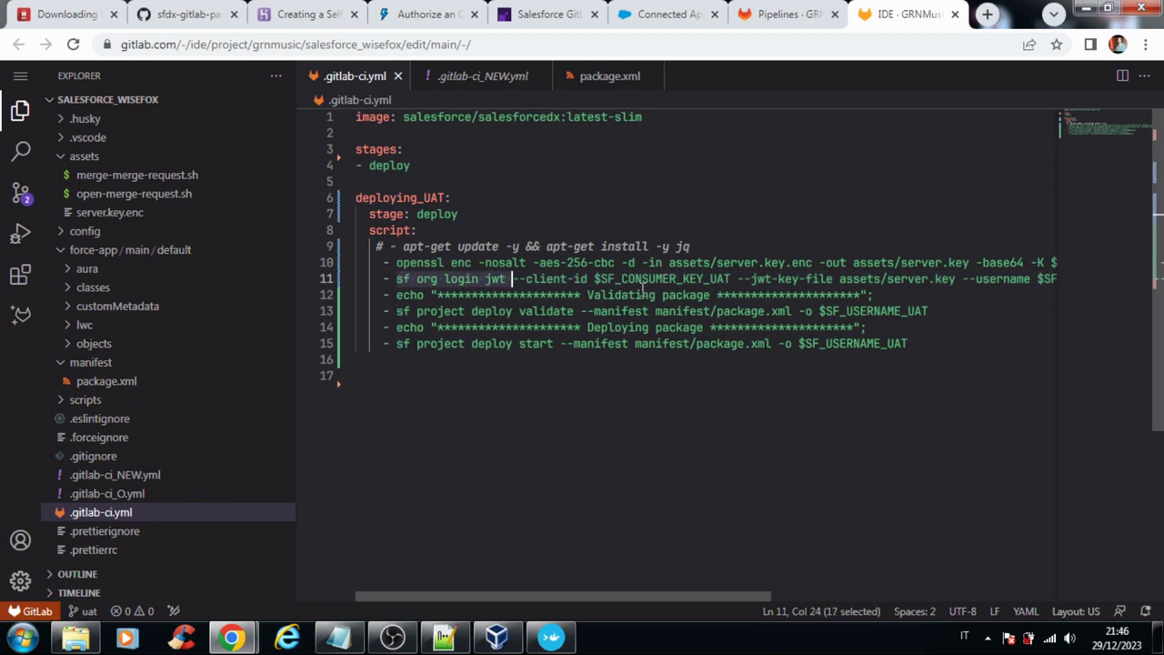
{"action": "left_click_drag", "start_coordinate": [926, 311], "coordinate": [737, 295]}
{"action": "left_click", "coordinate": [400, 295]}
{"action": "left_click_drag", "start_coordinate": [397, 328], "coordinate": [725, 327]}
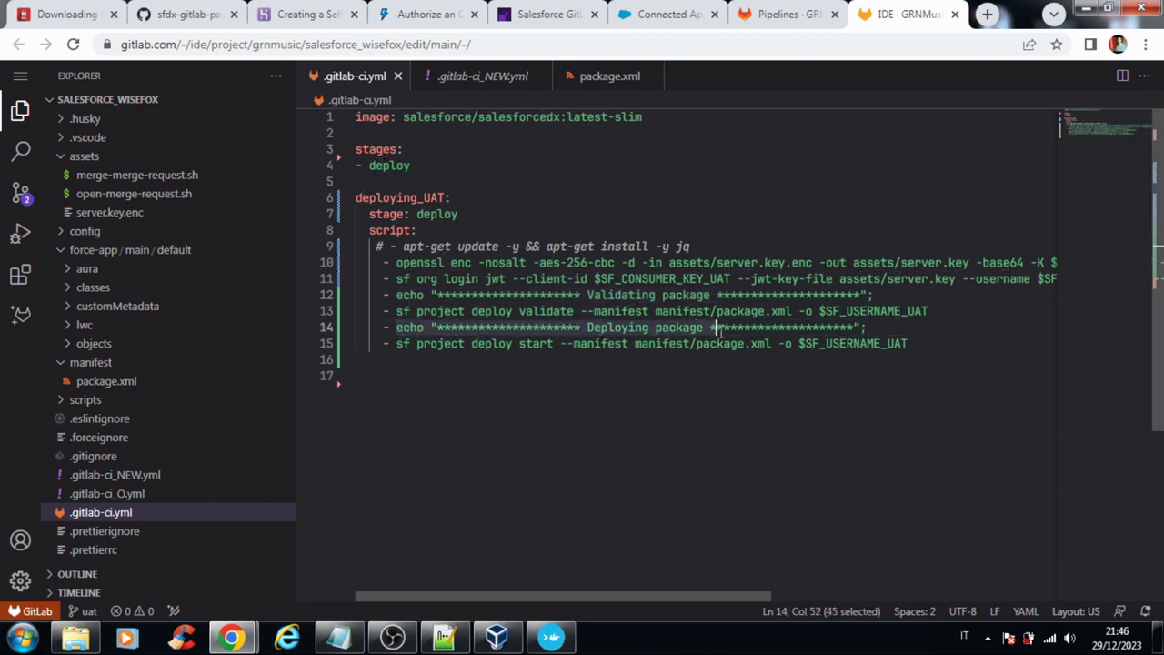
{"action": "left_click_drag", "start_coordinate": [908, 344], "coordinate": [515, 343]}
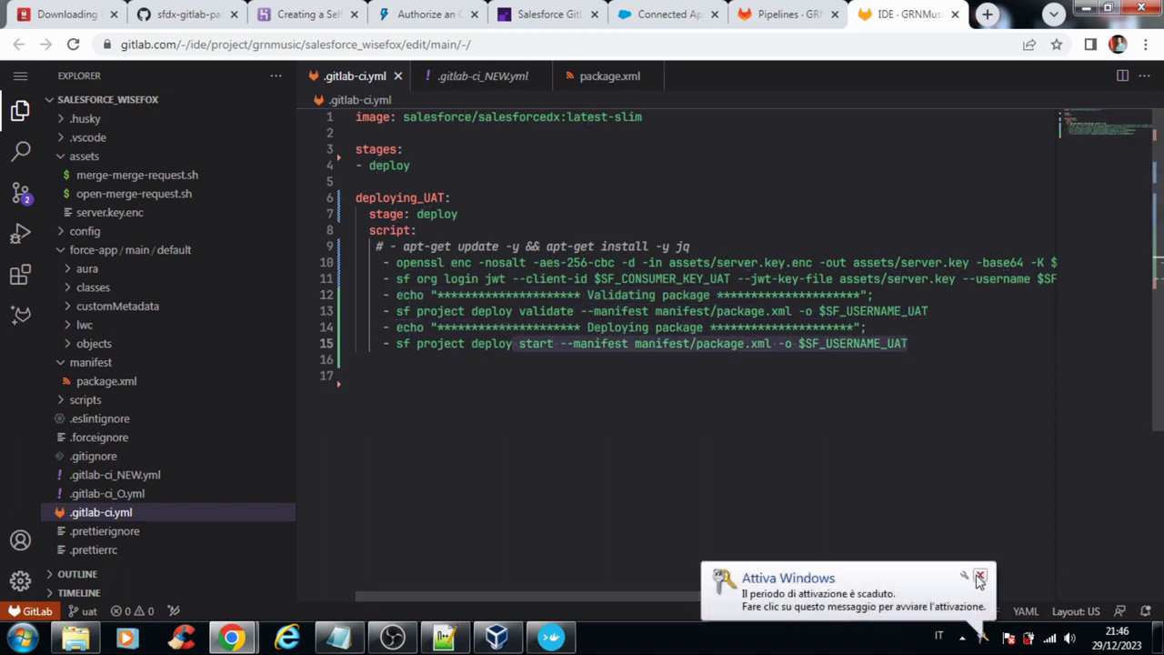
Review the sf project deploy validate command, its manifest/package.xml argument and the $SF_USERNAME_UAT target variable
{"action": "left_click_drag", "start_coordinate": [397, 311], "coordinate": [574, 311]}
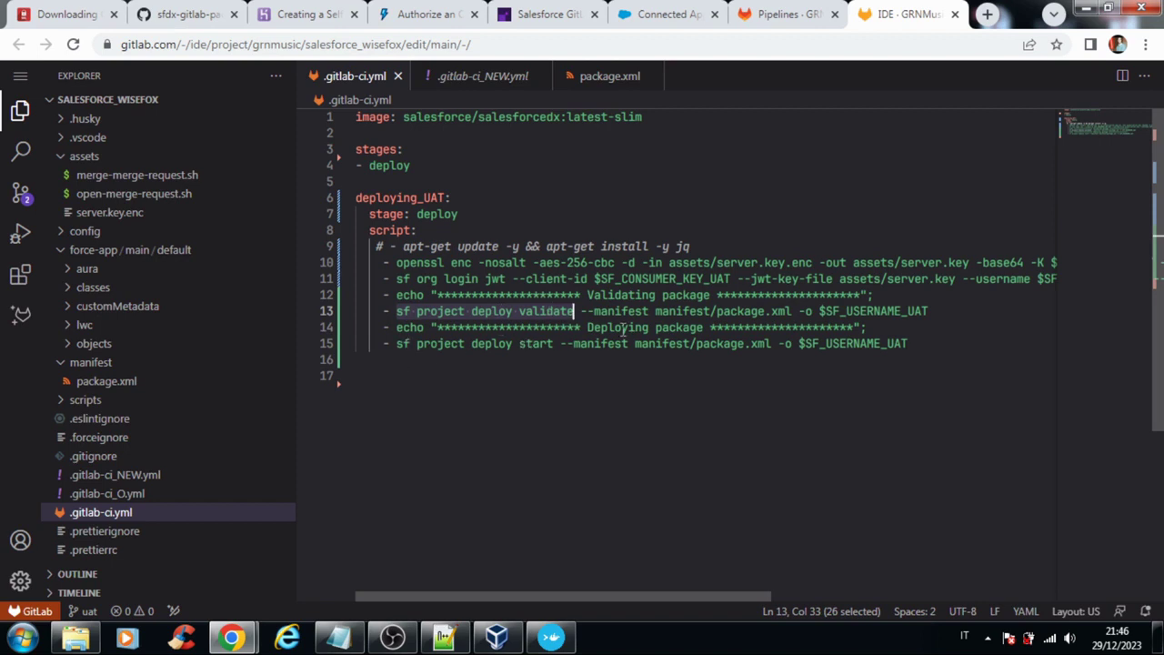
{"action": "left_click_drag", "start_coordinate": [792, 311], "coordinate": [653, 311]}
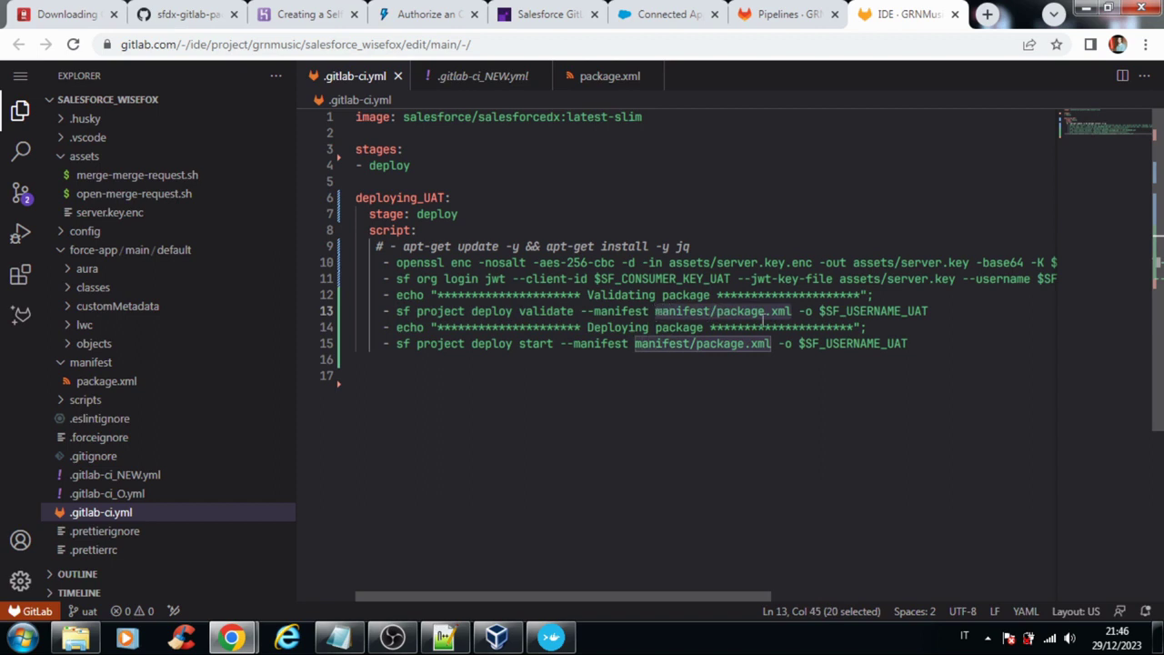
{"action": "left_click_drag", "start_coordinate": [818, 313], "coordinate": [932, 311]}
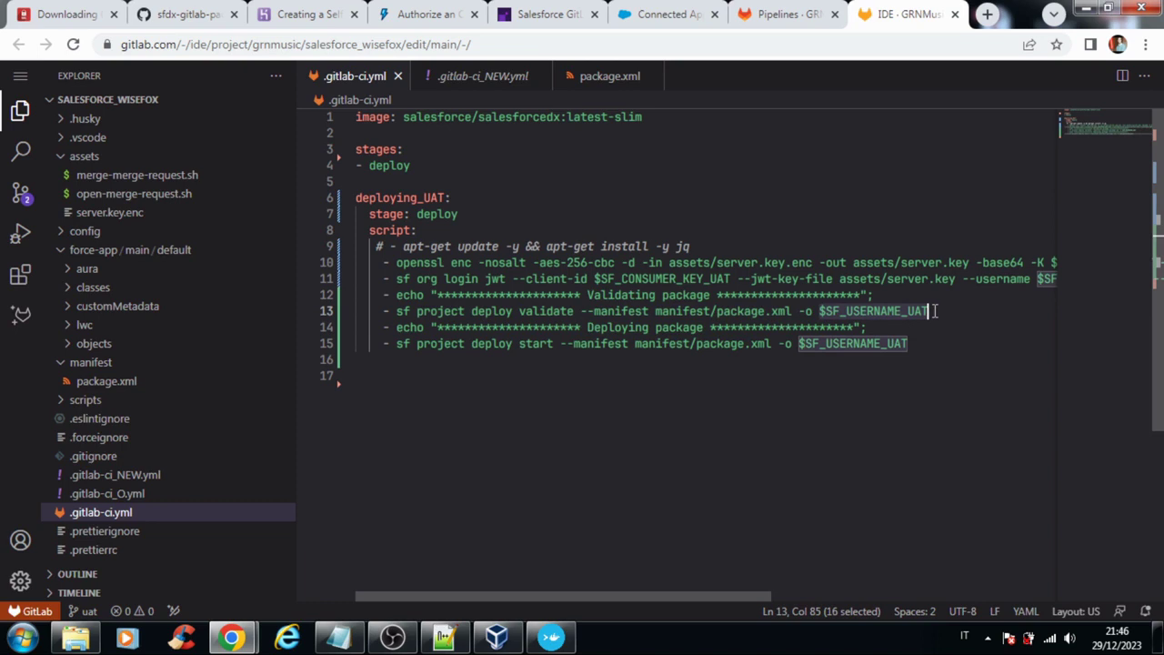
{"action": "left_click_drag", "start_coordinate": [610, 311], "coordinate": [615, 311]}
{"action": "key", "text": "BackSpace"}
{"action": "key", "text": "BackSpace"}
{"action": "key", "text": "BackSpace"}
{"action": "key", "text": "BackSpace"}
{"action": "key", "text": "BackSpace"}
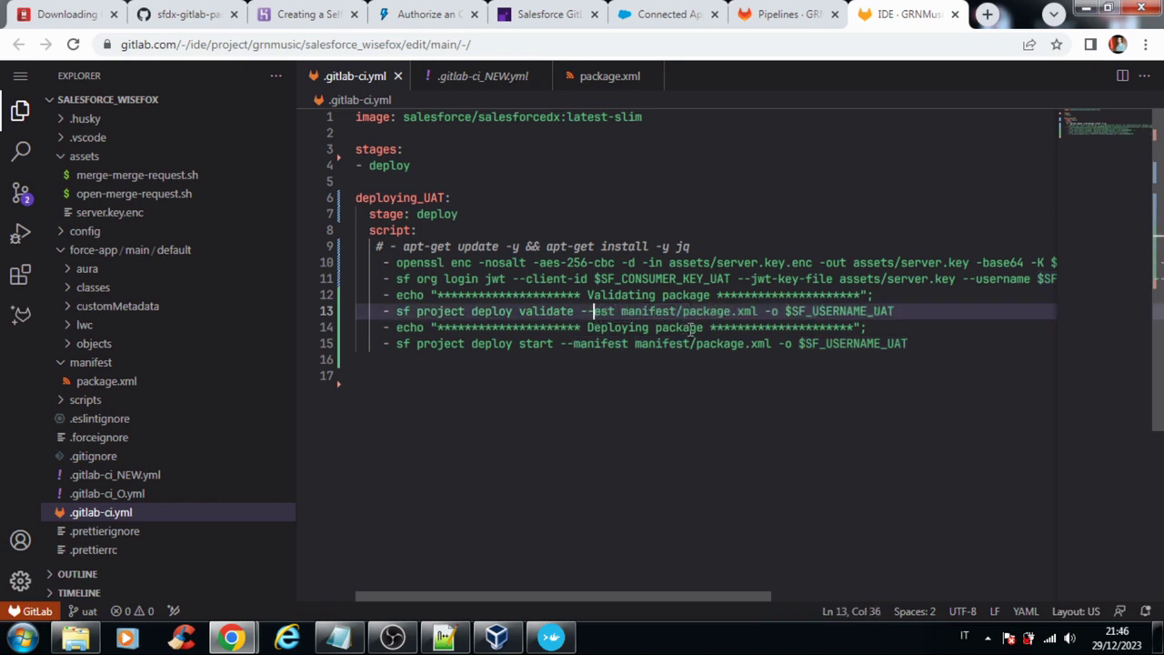
{"action": "key", "text": "ctrl+z"}
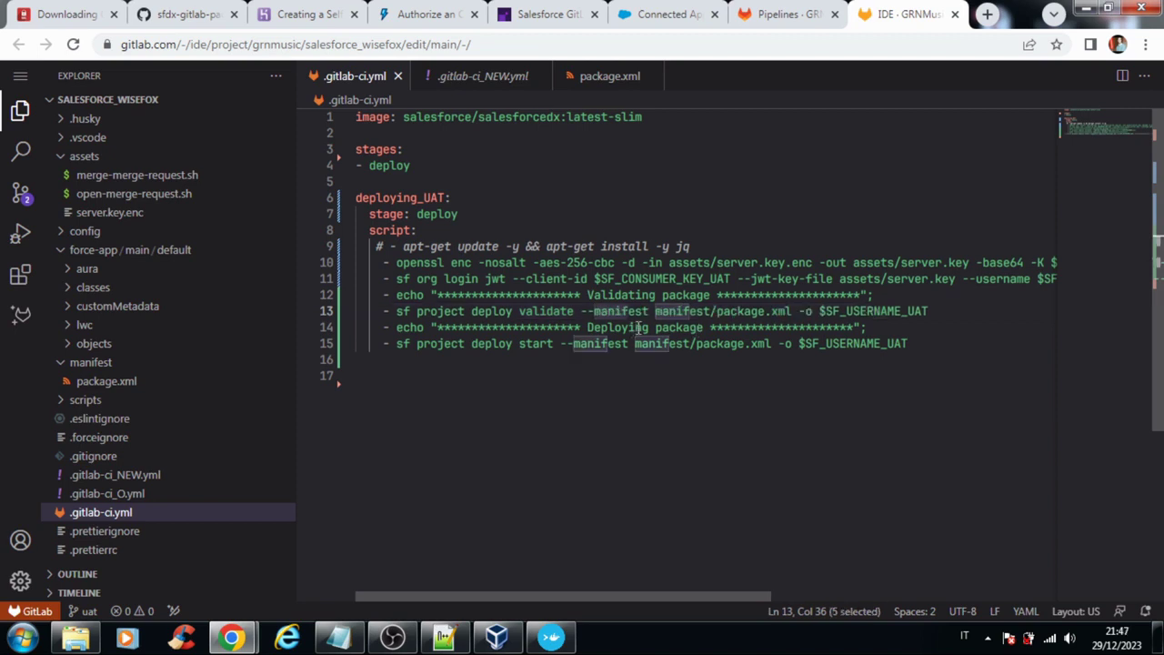
Commit the .gitlab-ci.yml and package.xml changes to the uat branch with the message test pipe
{"action": "left_click", "coordinate": [738, 311]}
{"action": "left_click_drag", "start_coordinate": [793, 311], "coordinate": [744, 311]}
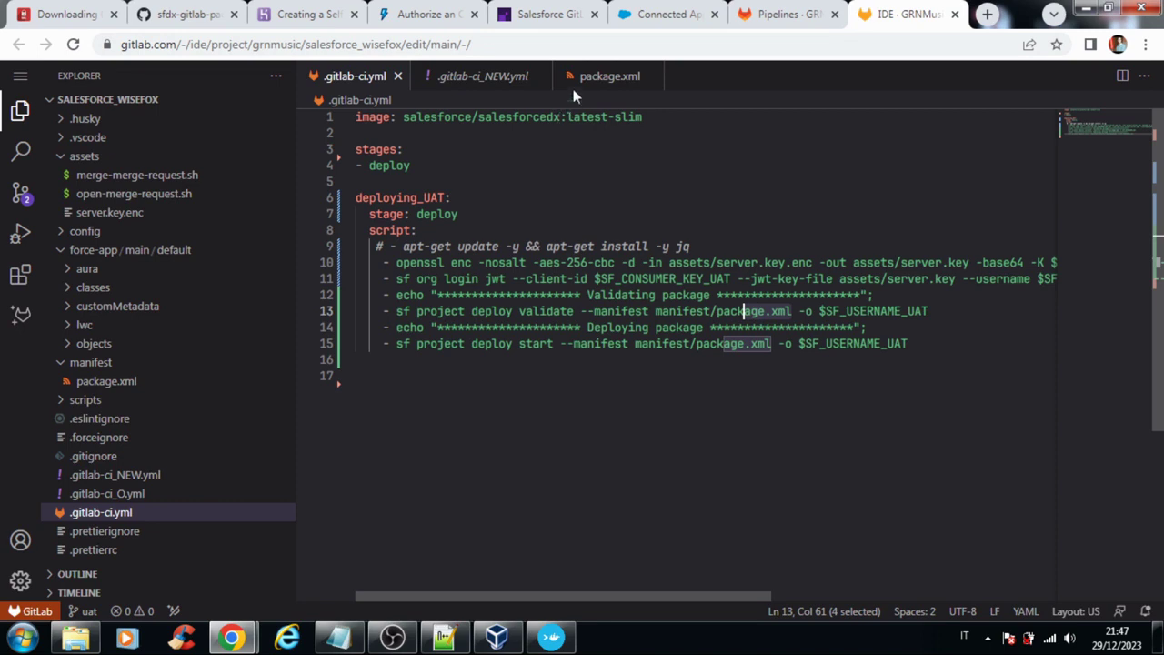
{"action": "left_click", "coordinate": [619, 231]}
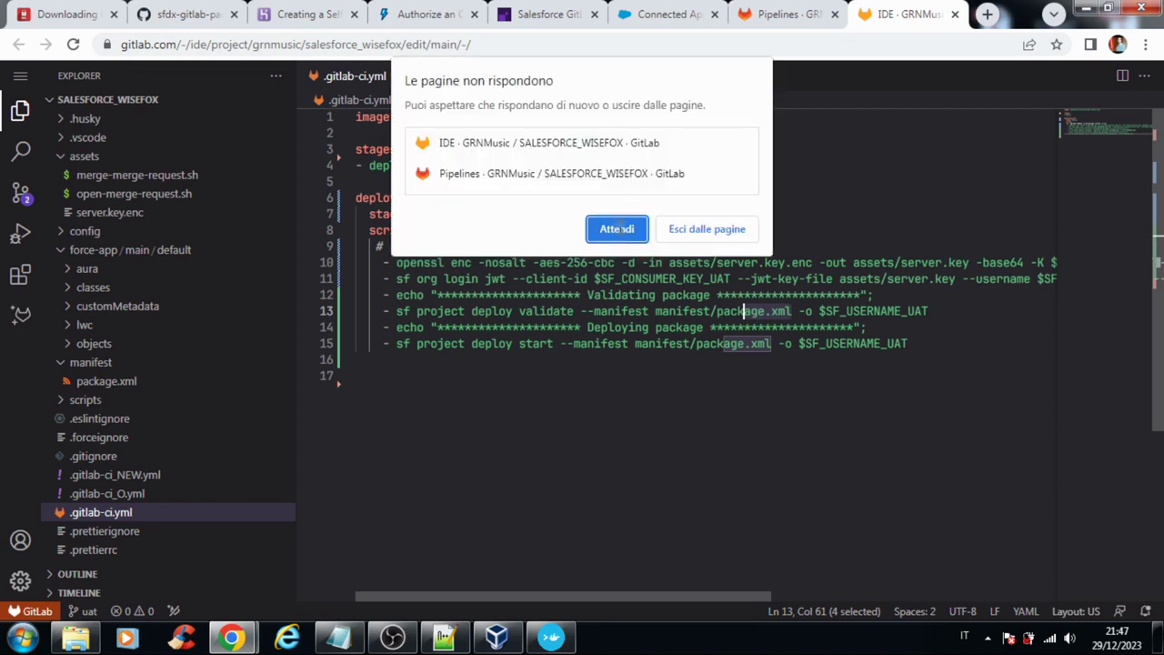
{"action": "left_click", "coordinate": [20, 193]}
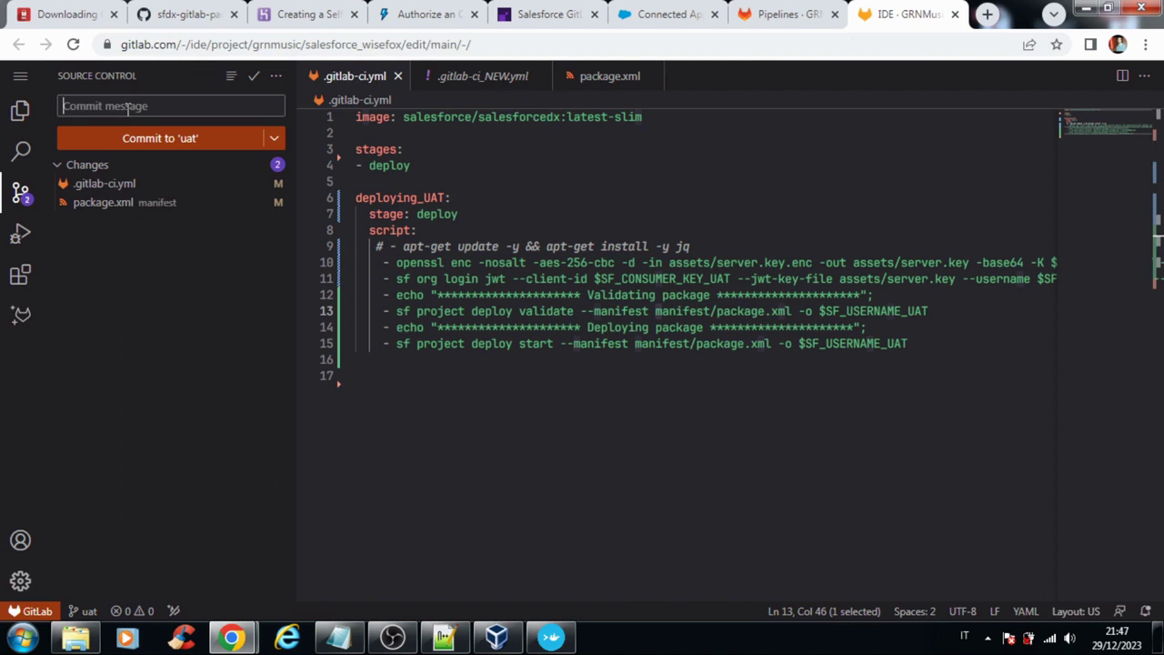
{"action": "type", "text": "test pipe"}
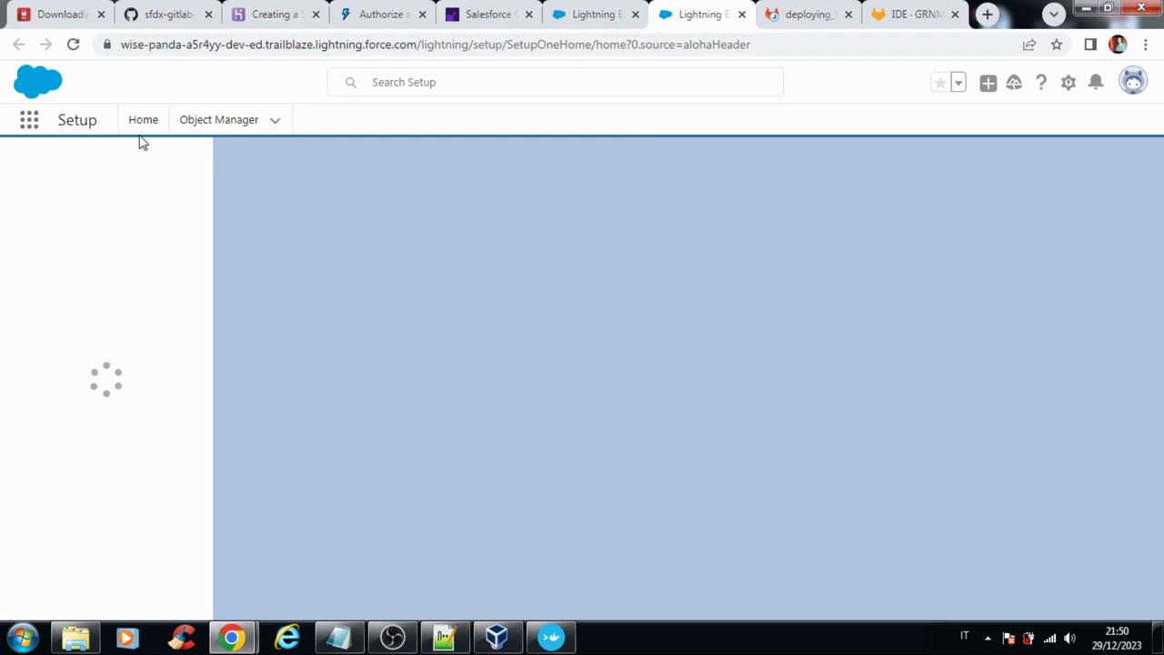
Find the Deployment Status page in Salesforce Setup by searching for deploym, and reload it to check the deployments
{"action": "left_click", "coordinate": [99, 167]}
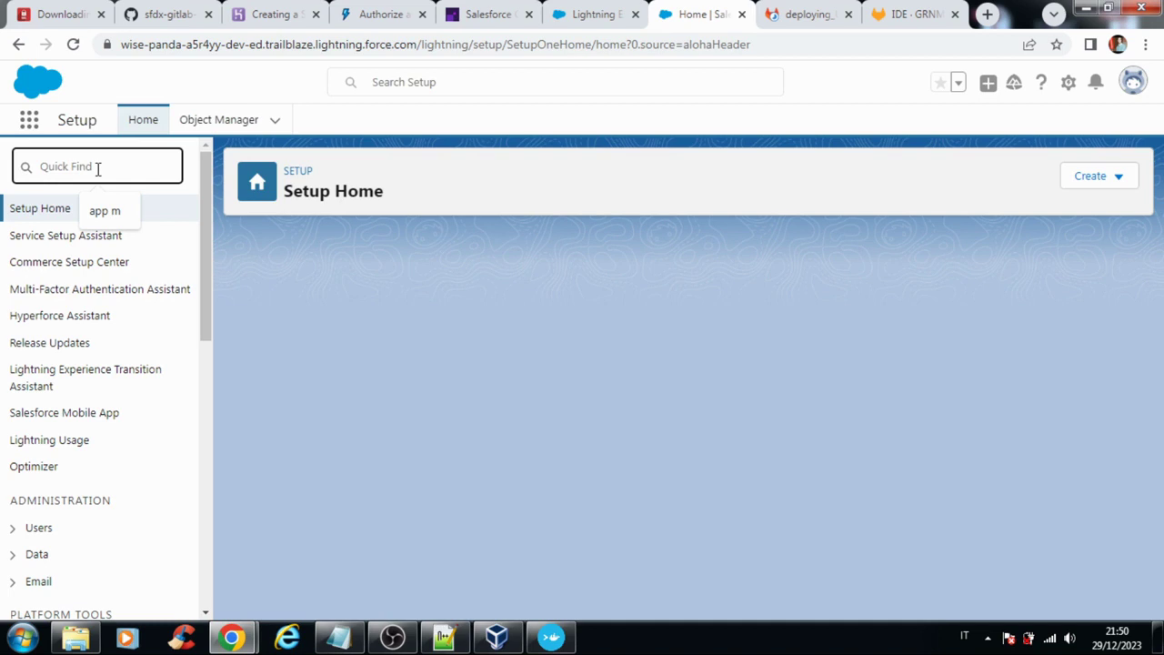
{"action": "type", "text": "deploym"}
{"action": "left_click", "coordinate": [110, 418]}
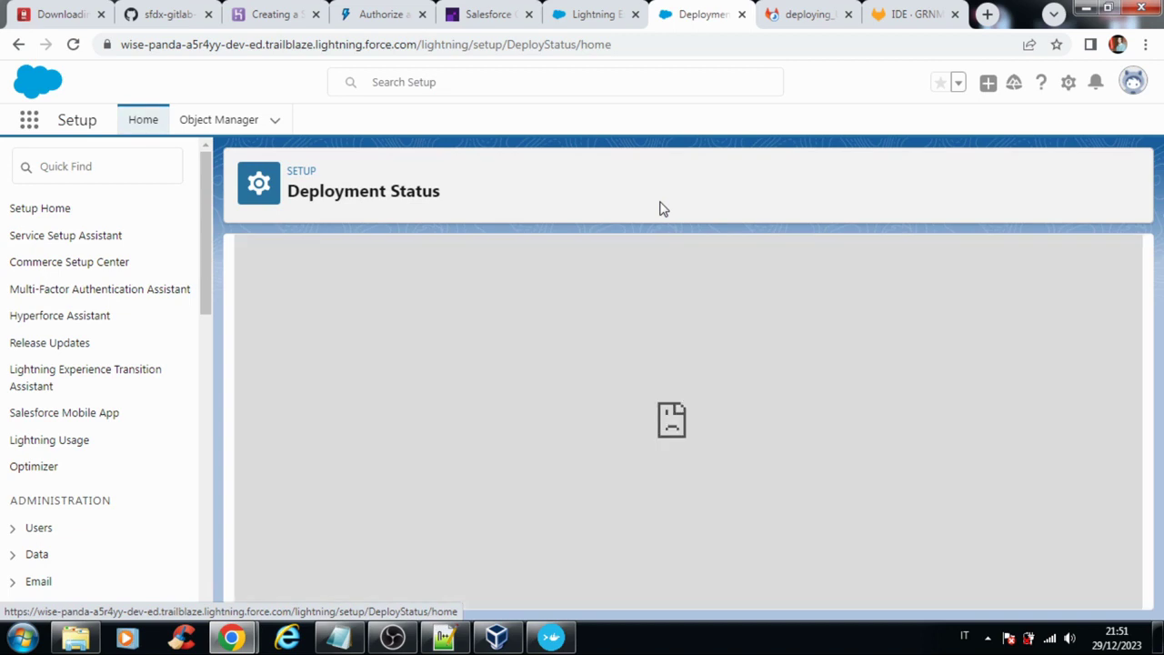
{"action": "key", "text": "F5"}
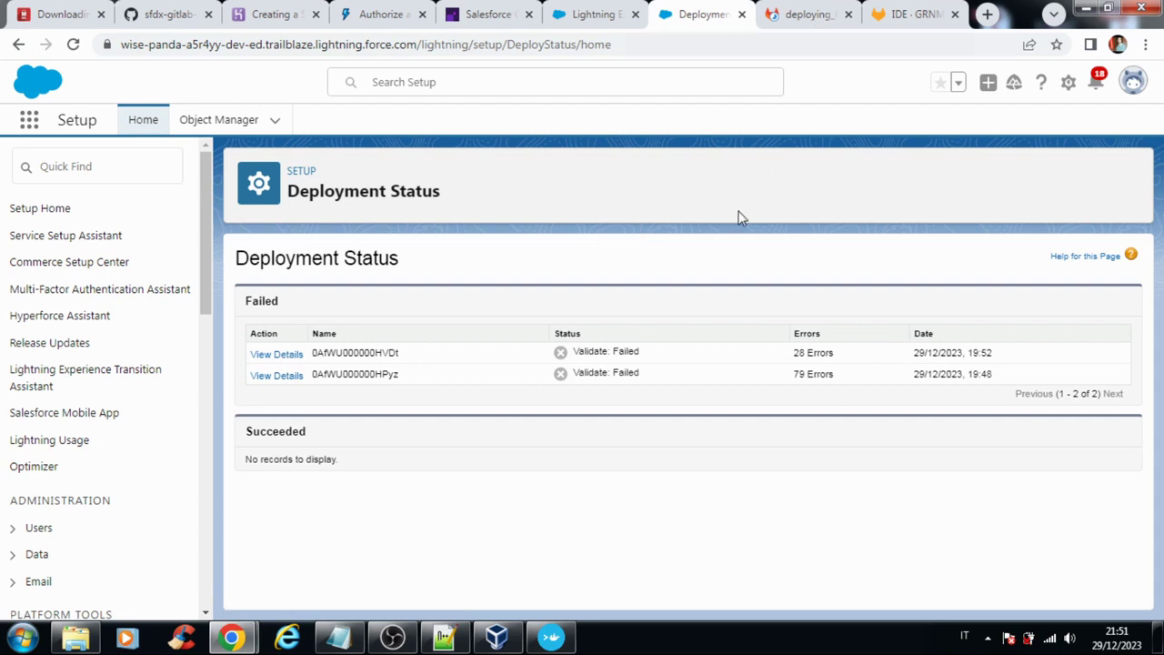
Check the error under the validate command in the GitLab job log, and inspect grn_TestPipeProva.cls-meta.xml in the Web IDE
{"action": "left_click", "coordinate": [812, 18]}
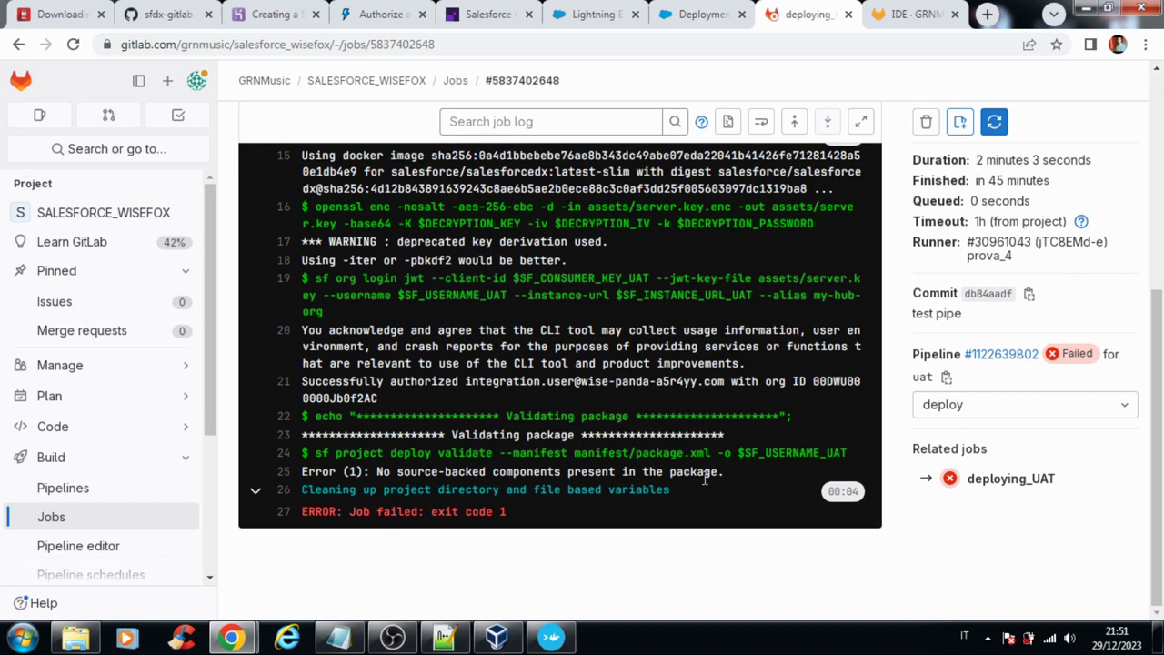
{"action": "left_click_drag", "start_coordinate": [718, 472], "coordinate": [479, 474]}
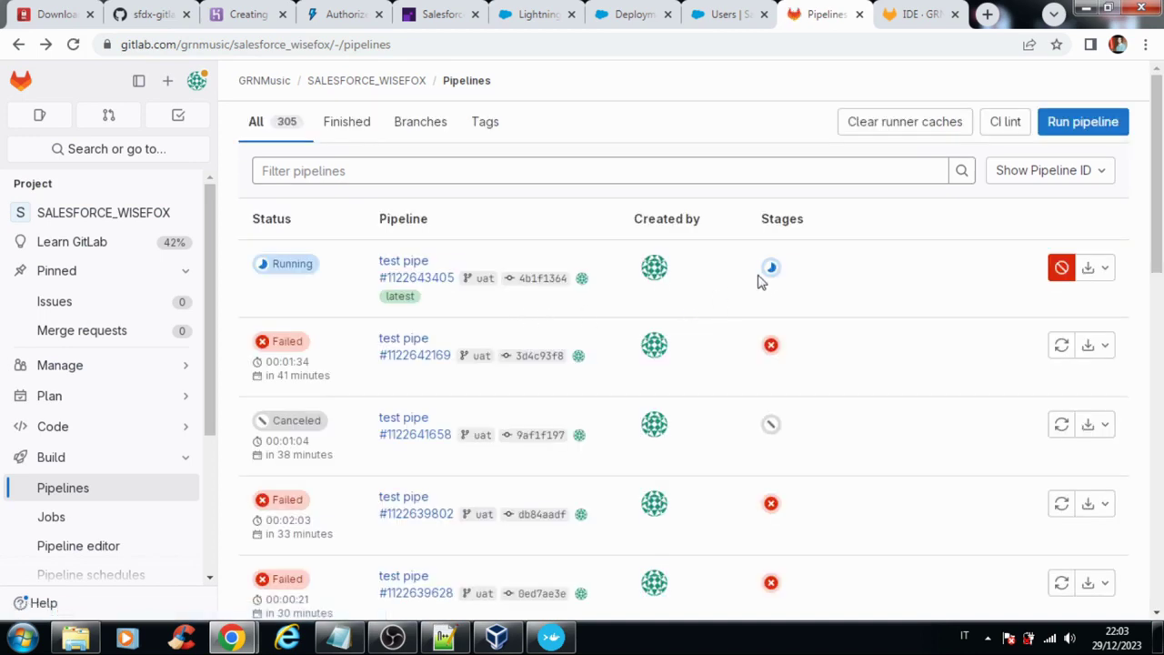
{"action": "left_click", "coordinate": [909, 16]}
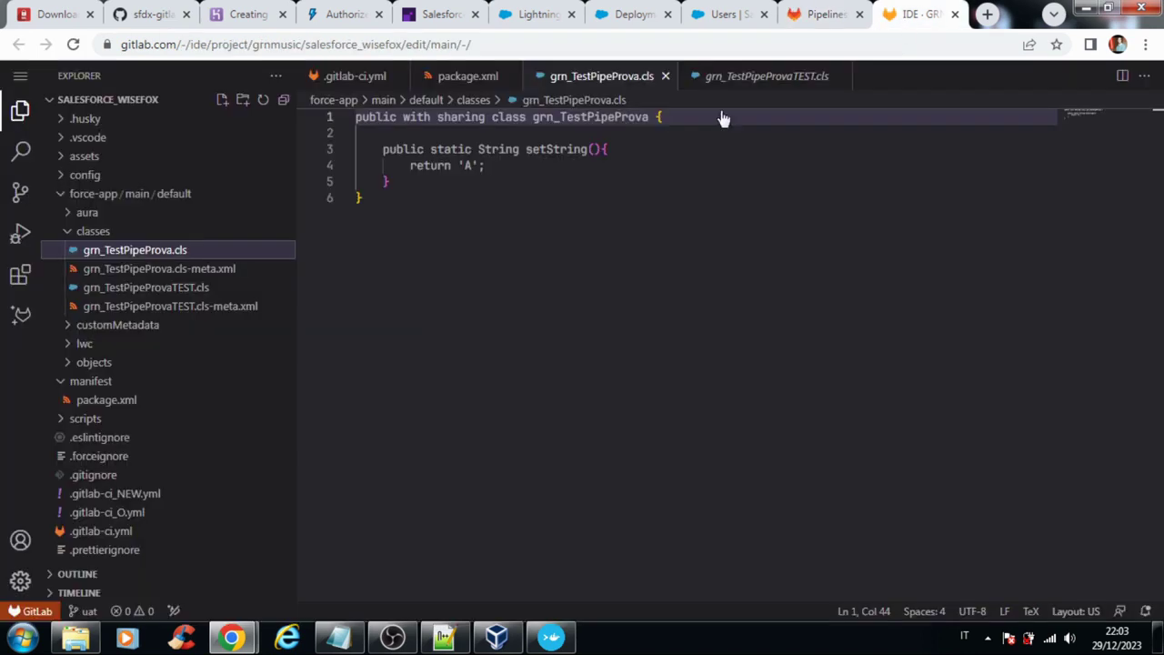
{"action": "left_click", "coordinate": [120, 271]}
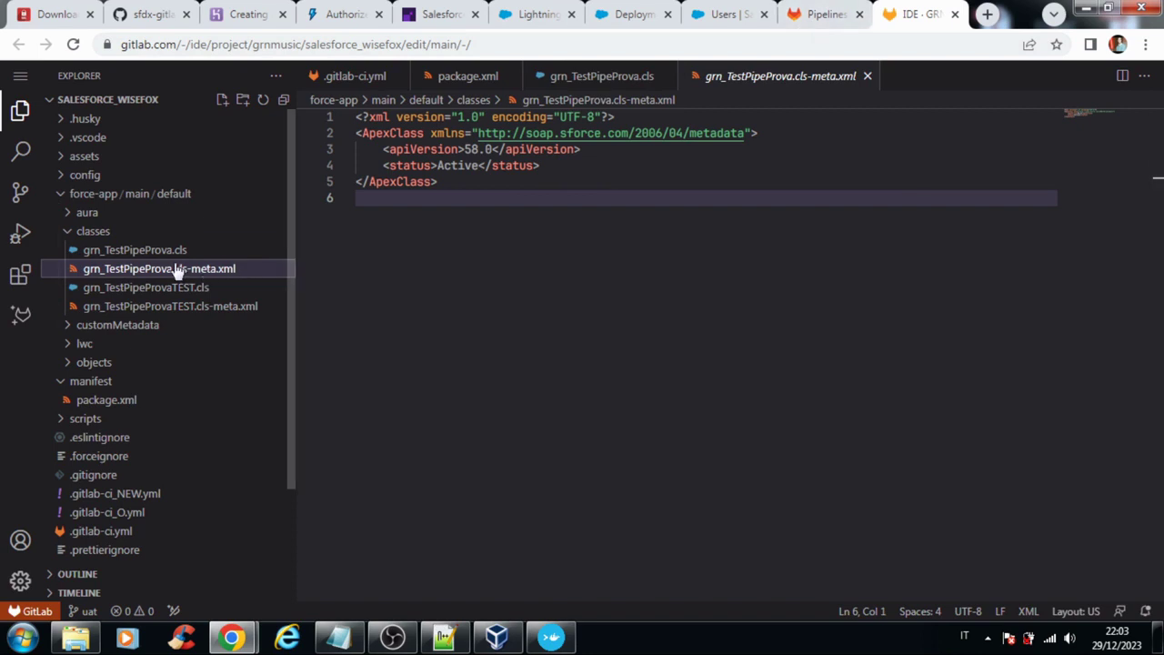
Open the deploying_UAT job of the latest running test pipe pipeline and close the Salesforce Users page
{"action": "left_click", "coordinate": [821, 14]}
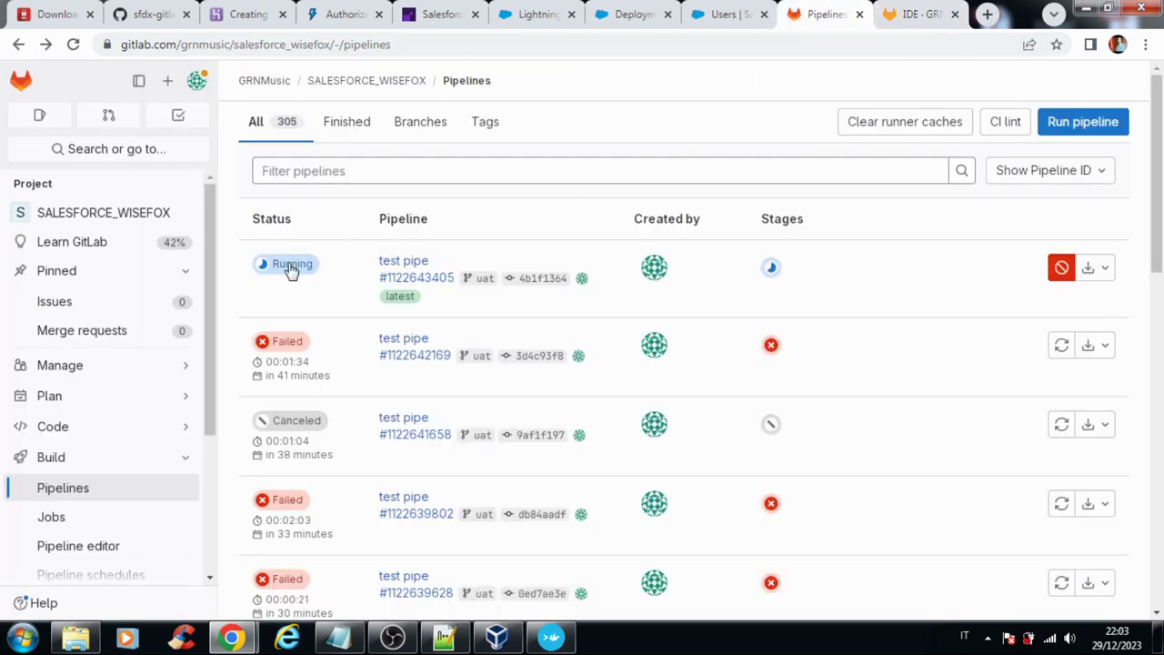
{"action": "left_click", "coordinate": [769, 269]}
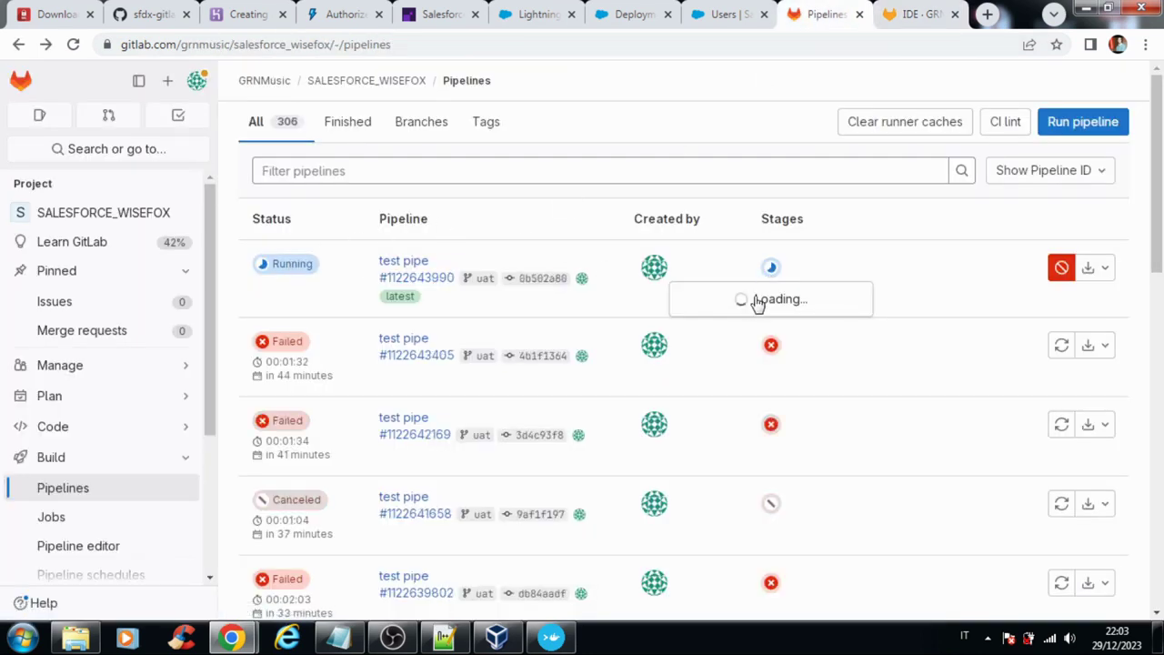
{"action": "left_click", "coordinate": [764, 15]}
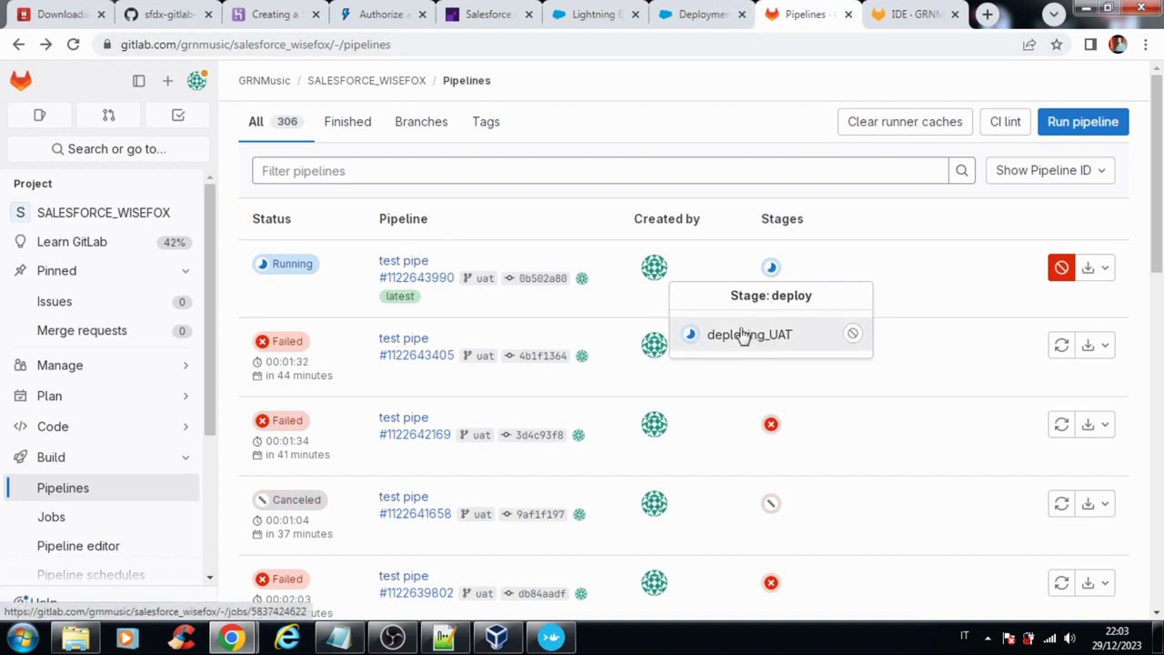
Reload Deployment Status in Salesforce and examine the component and Apex test results in the details of the latest succeeded validation
{"action": "left_click", "coordinate": [698, 14]}
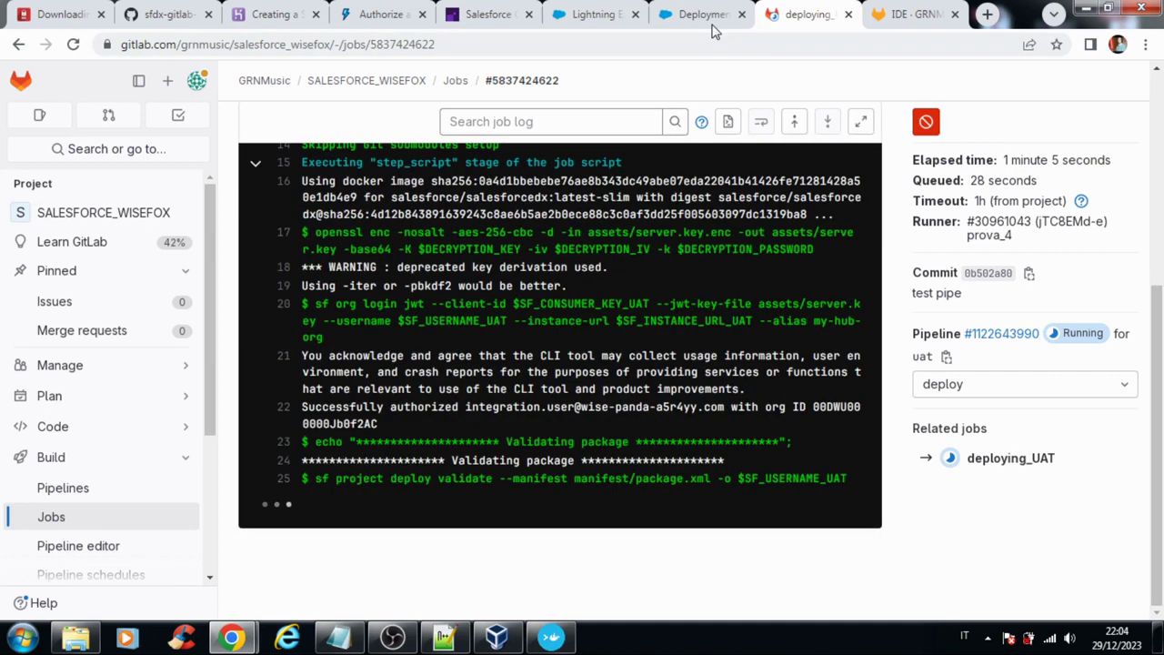
{"action": "left_click", "coordinate": [706, 14]}
{"action": "key", "text": "F5"}
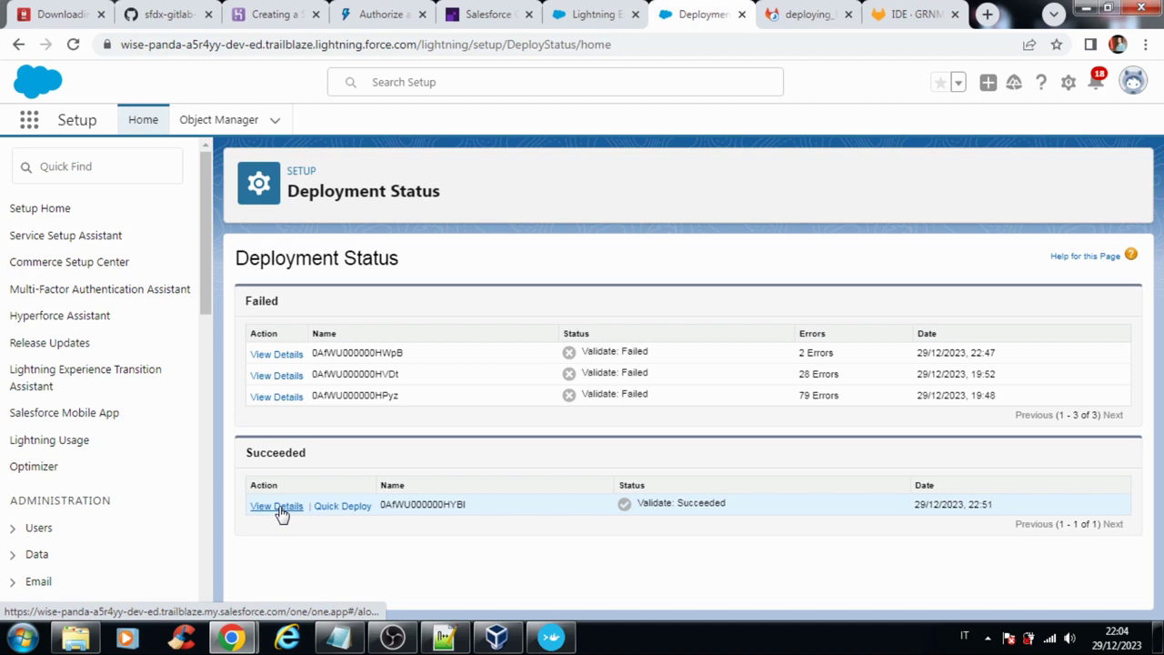
{"action": "left_click", "coordinate": [278, 508]}
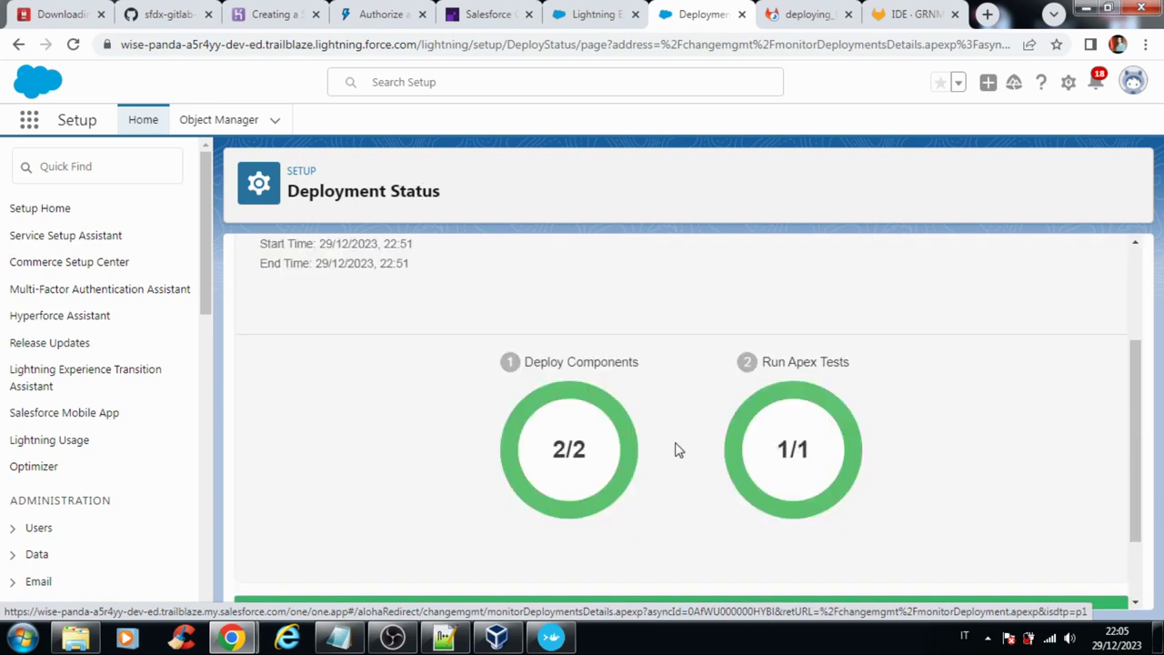
{"action": "scroll", "coordinate": [773, 495], "scroll_direction": "up", "scroll_amount": 1}
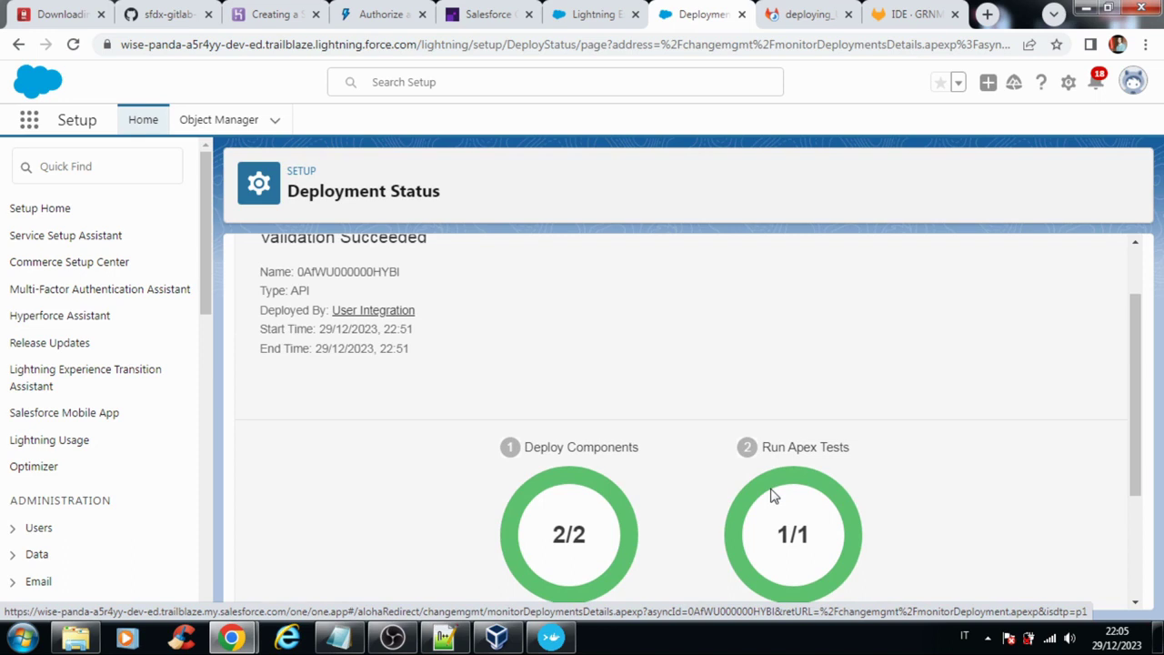
{"action": "scroll", "coordinate": [771, 496], "scroll_direction": "up", "scroll_amount": 1}
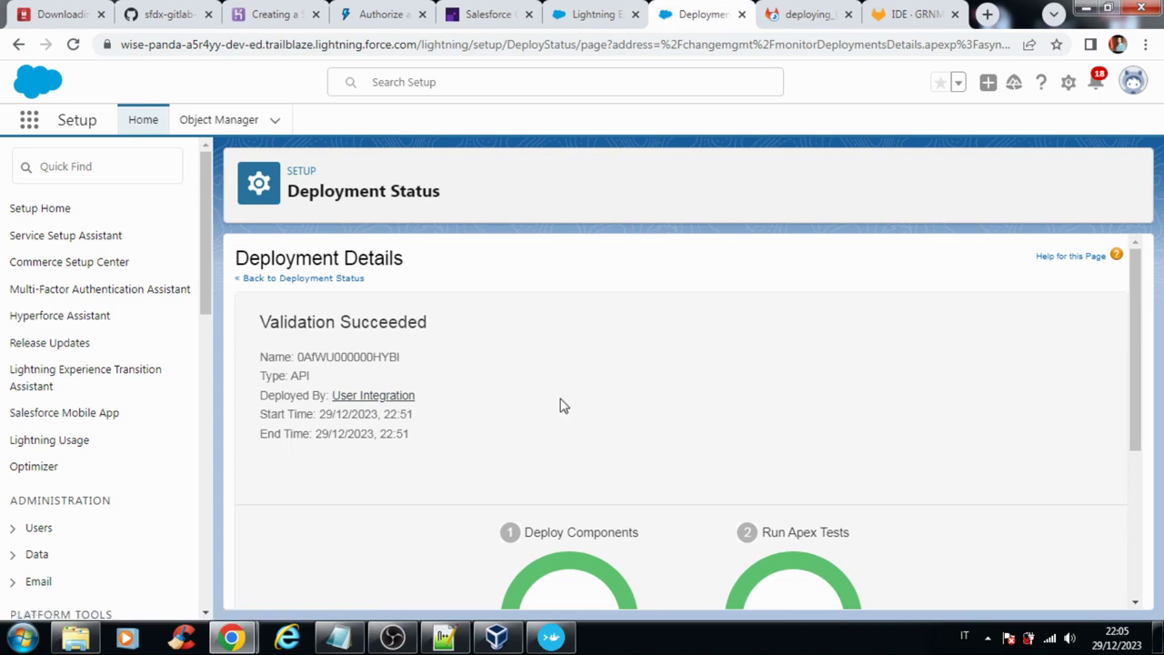
{"action": "scroll", "coordinate": [577, 414], "scroll_direction": "down", "scroll_amount": 1}
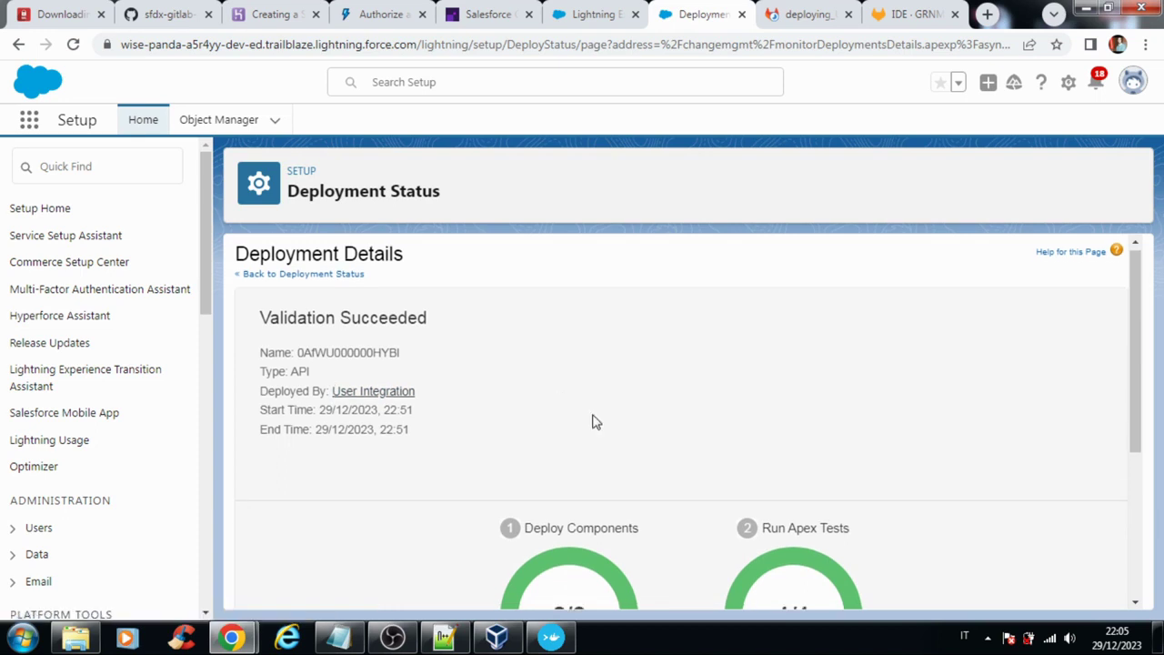
{"action": "scroll", "coordinate": [596, 421], "scroll_direction": "up", "scroll_amount": 1}
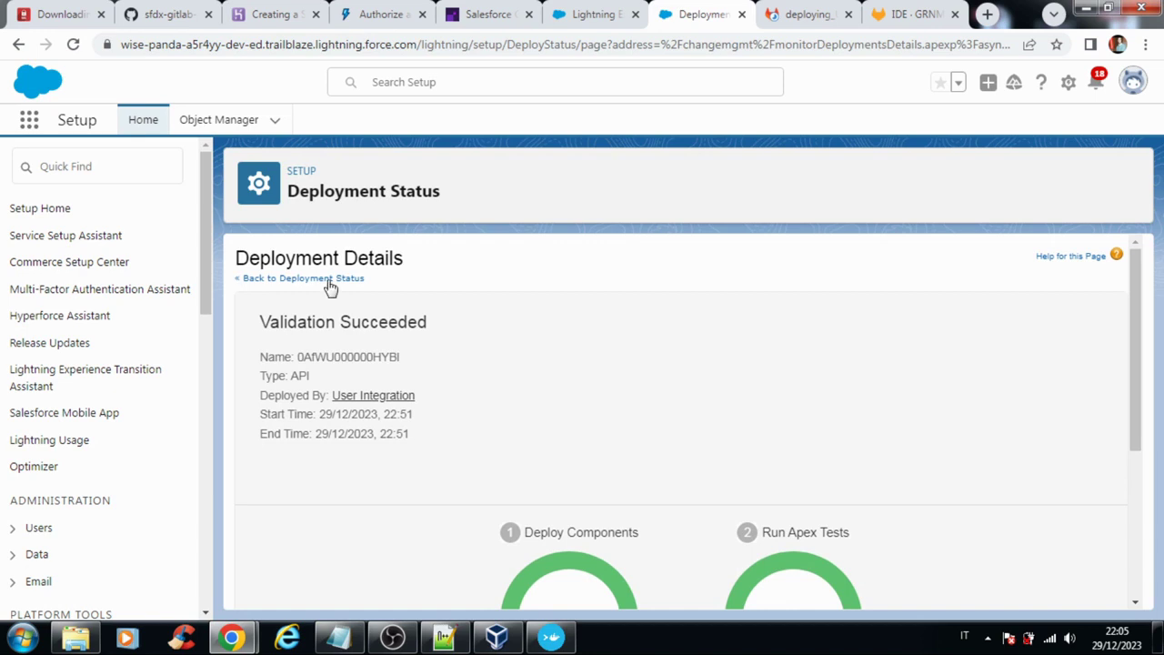
Review the validated and deployed Apex classes and the final job result in the GitLab deploying_UAT job log
{"action": "key", "text": "ctrl+Tab"}
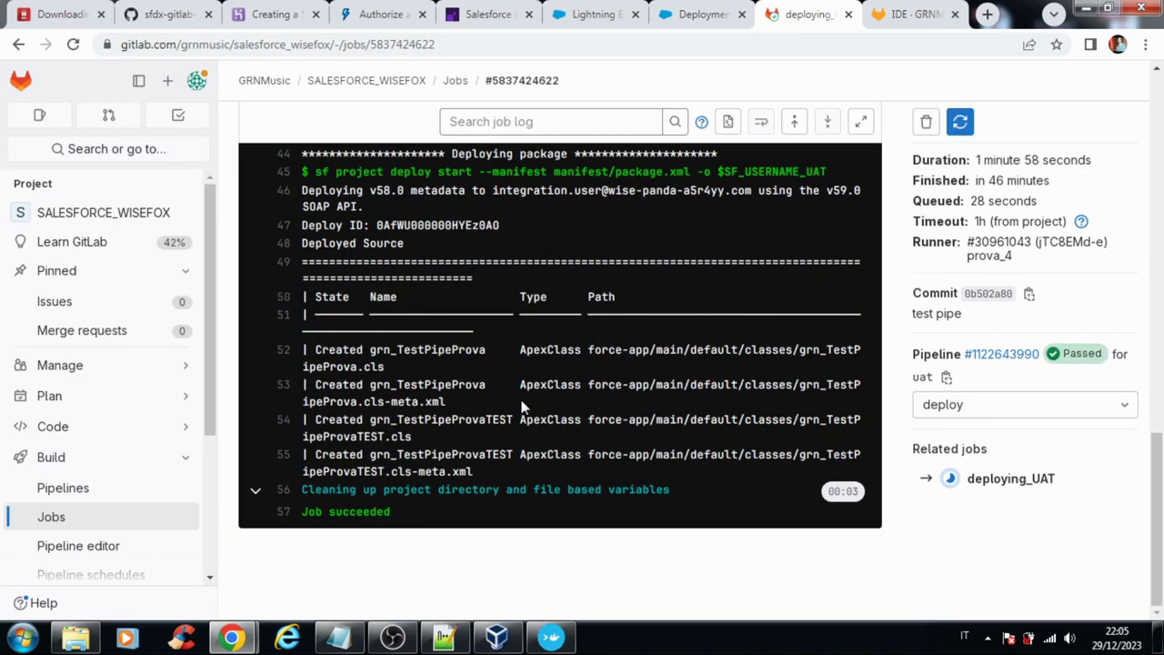
{"action": "left_click_drag", "start_coordinate": [301, 511], "coordinate": [396, 513]}
{"action": "scroll", "coordinate": [371, 384], "scroll_direction": "up", "scroll_amount": 5}
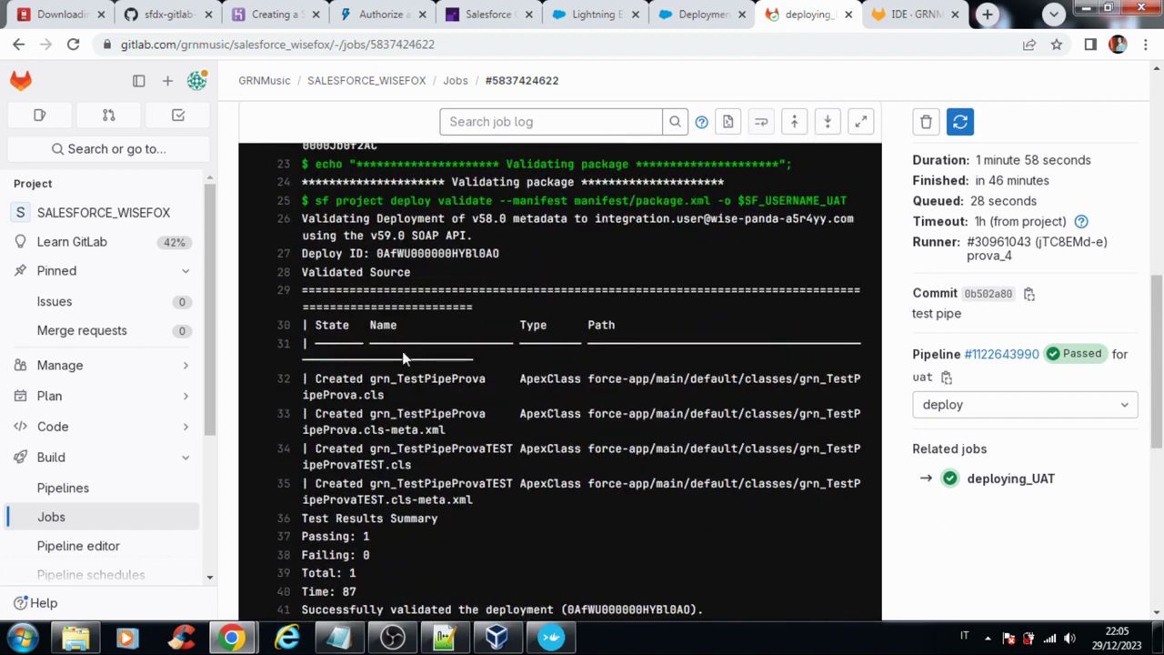
{"action": "scroll", "coordinate": [440, 283], "scroll_direction": "up", "scroll_amount": 1}
{"action": "scroll", "coordinate": [391, 269], "scroll_direction": "down", "scroll_amount": 5}
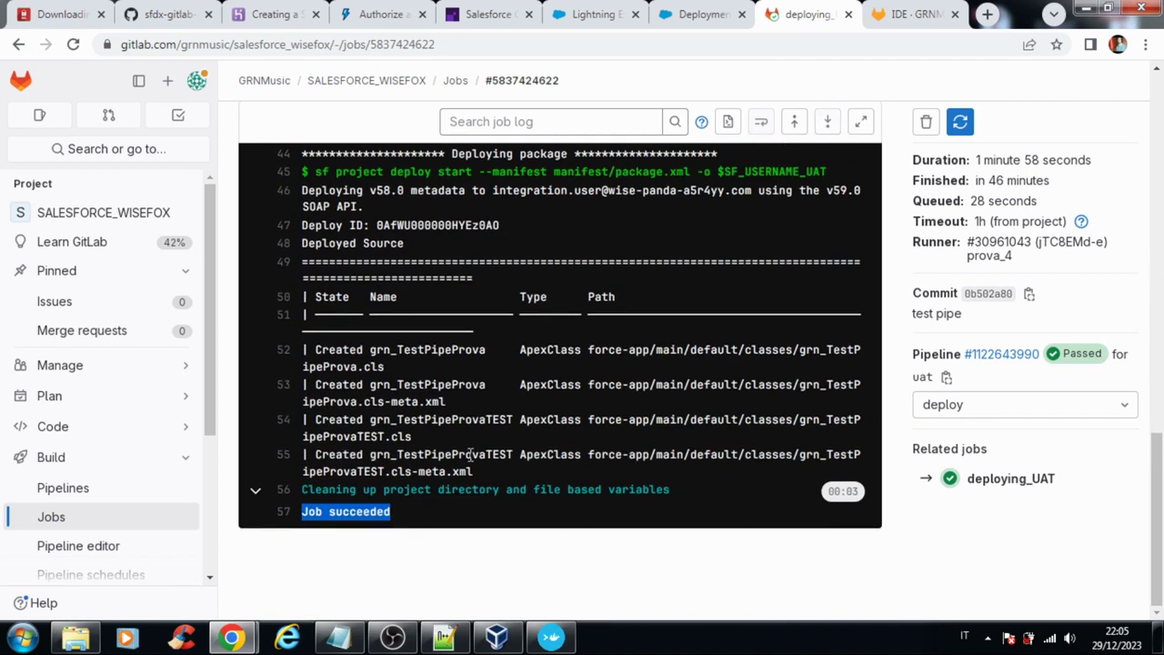
Check the status of the latest succeeded deployment on Salesforce's Deployment Status page and open the Developer Console
{"action": "left_click", "coordinate": [710, 17]}
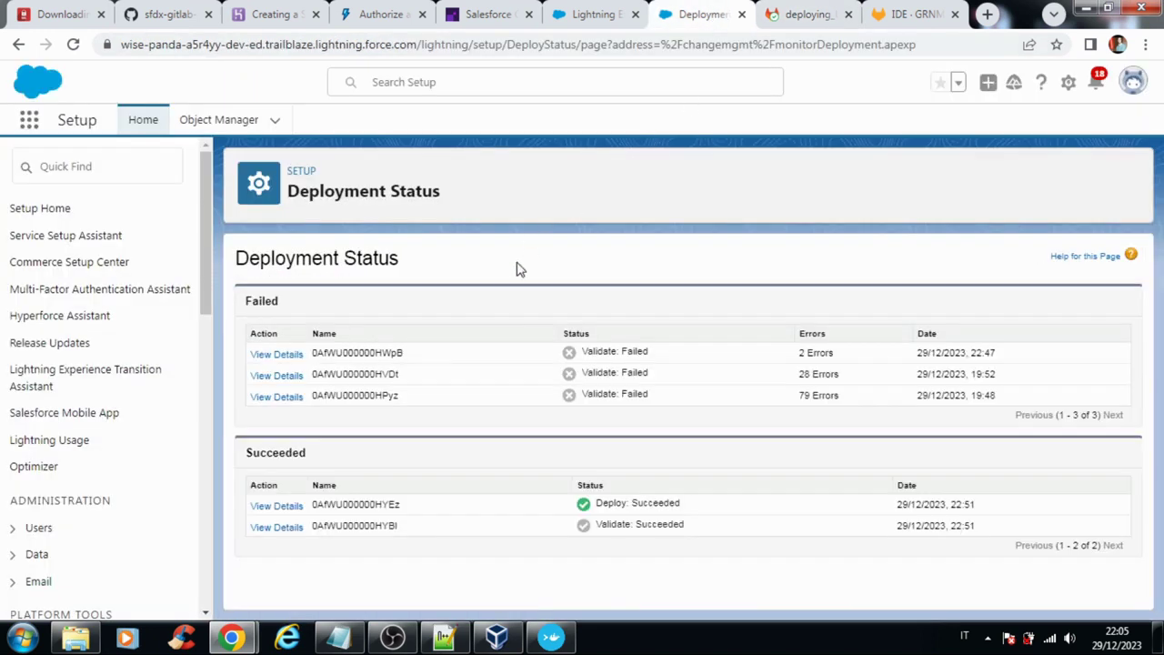
{"action": "left_click_drag", "start_coordinate": [596, 503], "coordinate": [677, 502]}
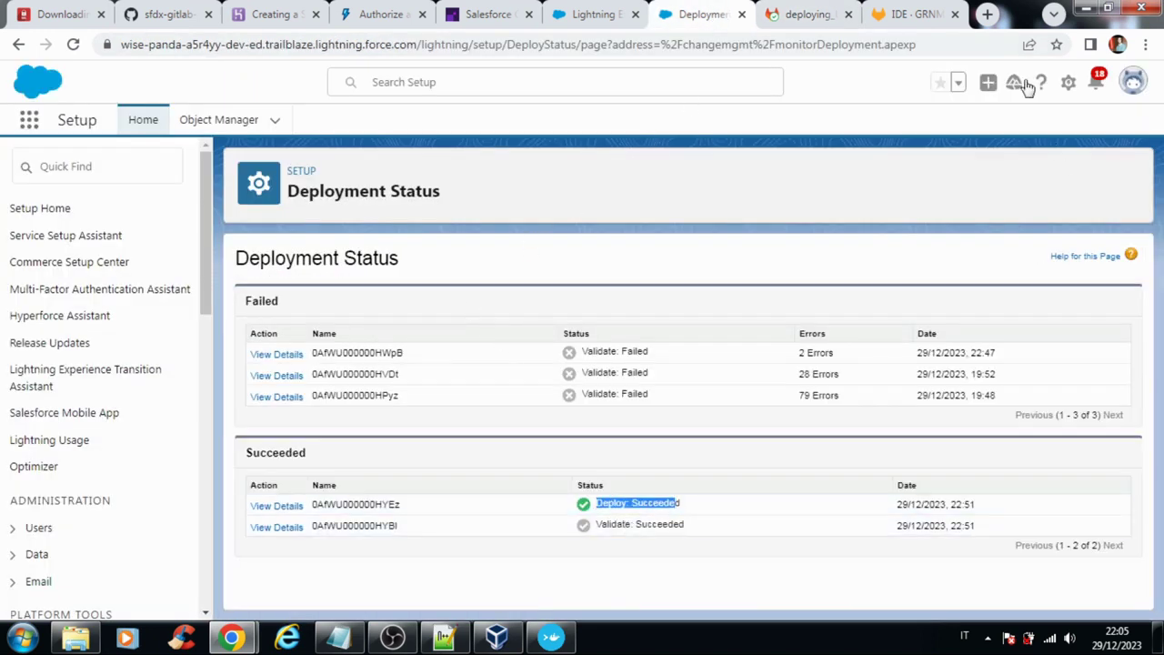
{"action": "left_click", "coordinate": [1067, 82]}
{"action": "left_click", "coordinate": [994, 215]}
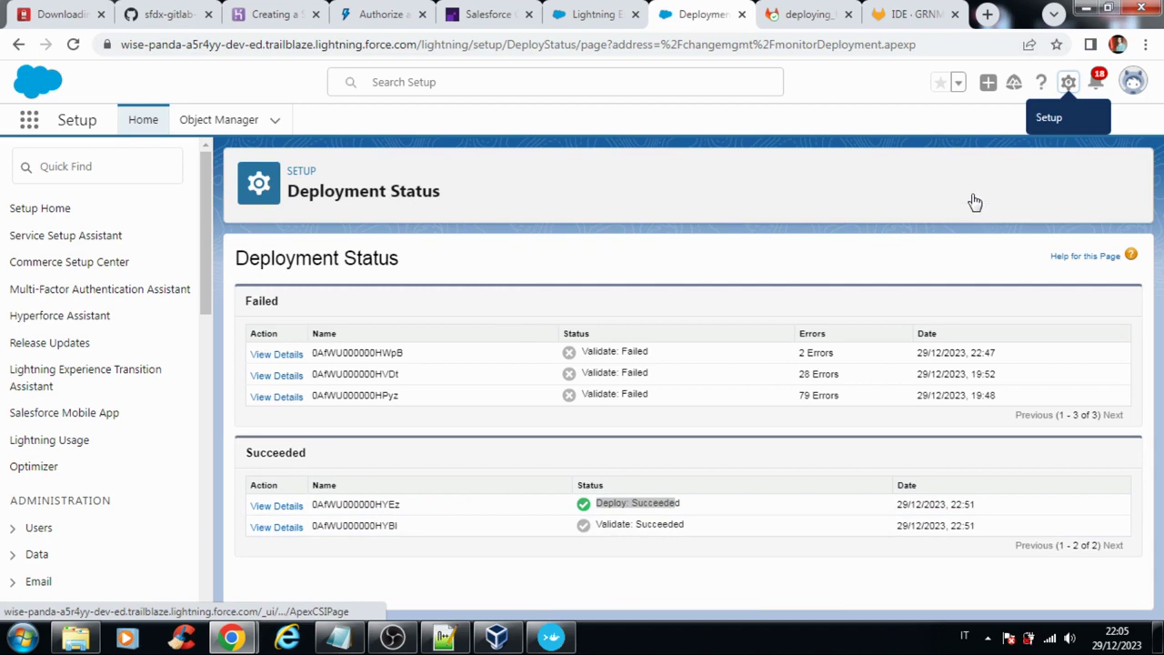
{"action": "left_click", "coordinate": [814, 16]}
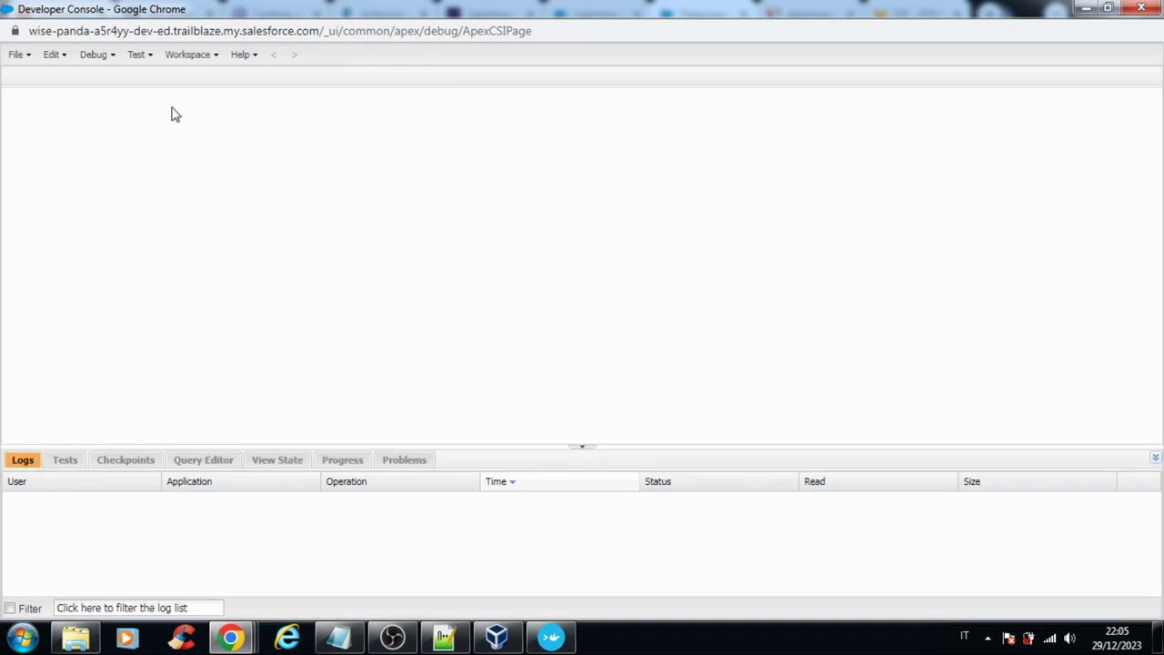
Look up grn_TestPipeProva and grn_TestPipeProvaTEST among the org's Apex classes in the Developer Console, and close the console
{"action": "left_click", "coordinate": [16, 54]}
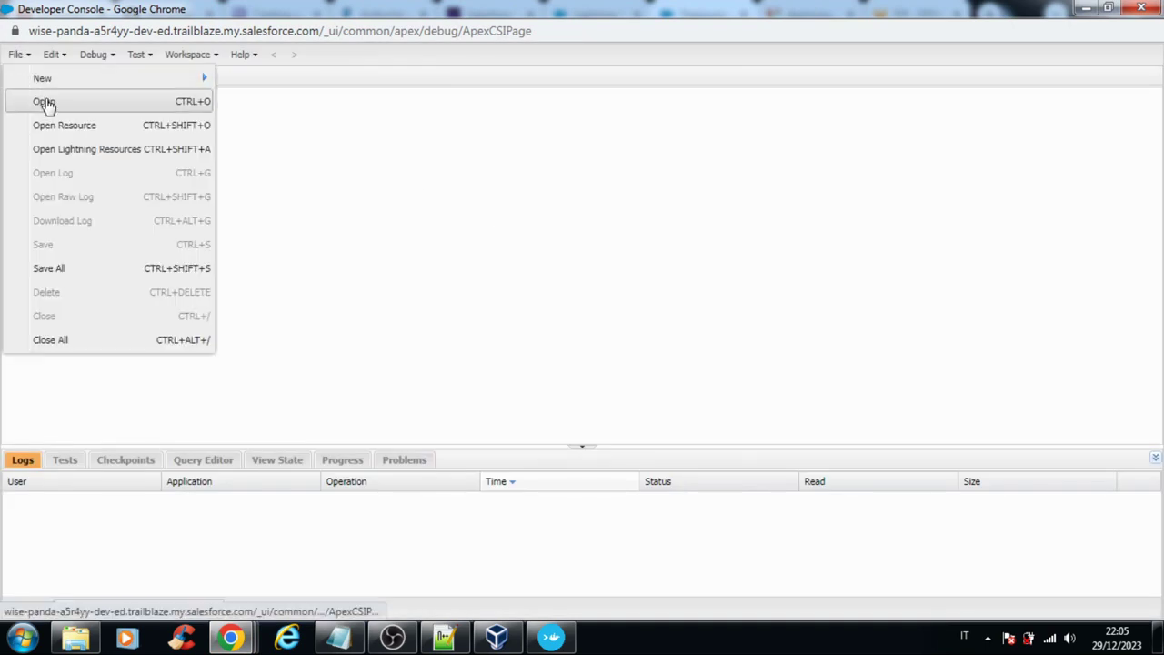
{"action": "left_click", "coordinate": [45, 103]}
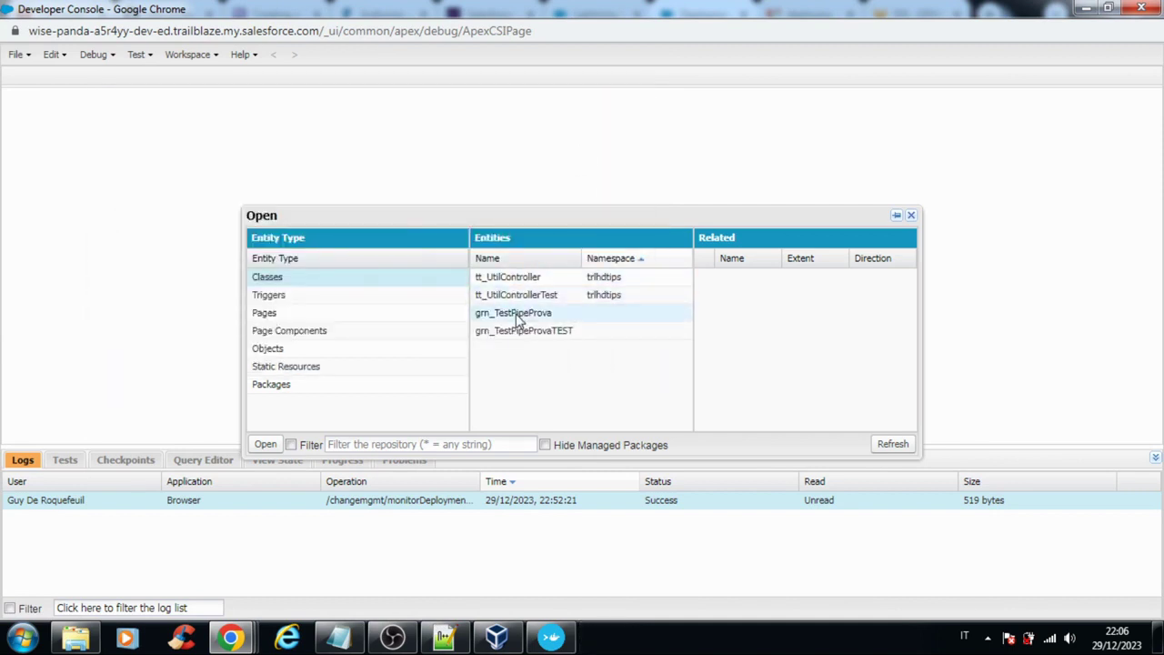
{"action": "left_click", "coordinate": [509, 313]}
{"action": "left_click", "coordinate": [523, 333]}
{"action": "left_click", "coordinate": [518, 312]}
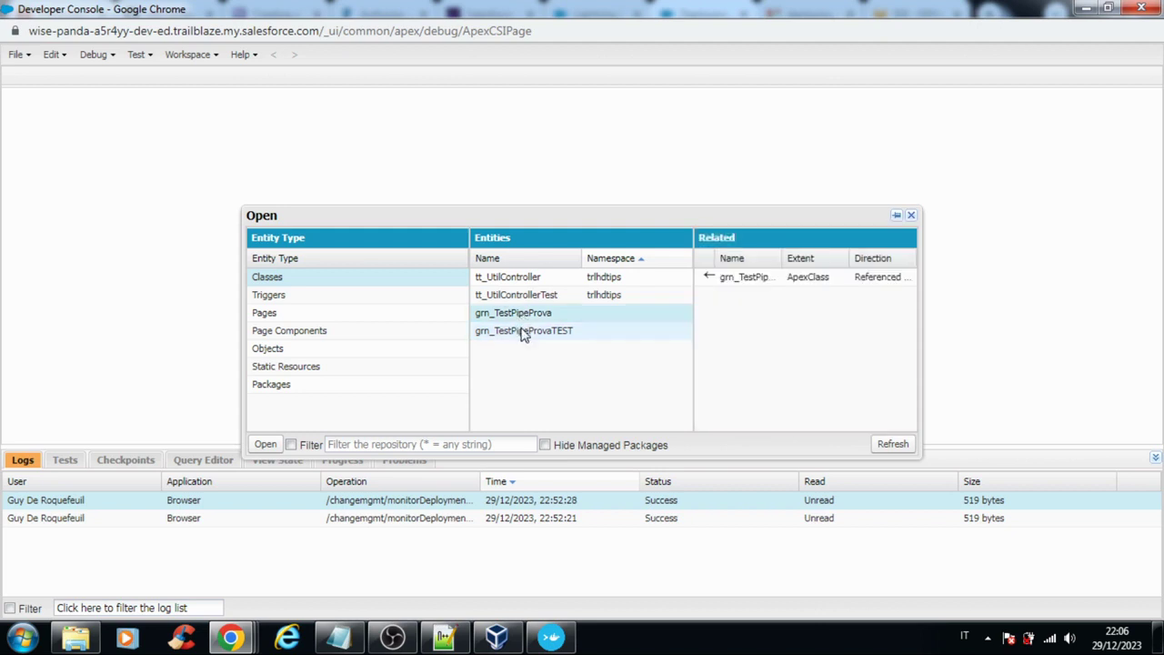
{"action": "left_click", "coordinate": [910, 216]}
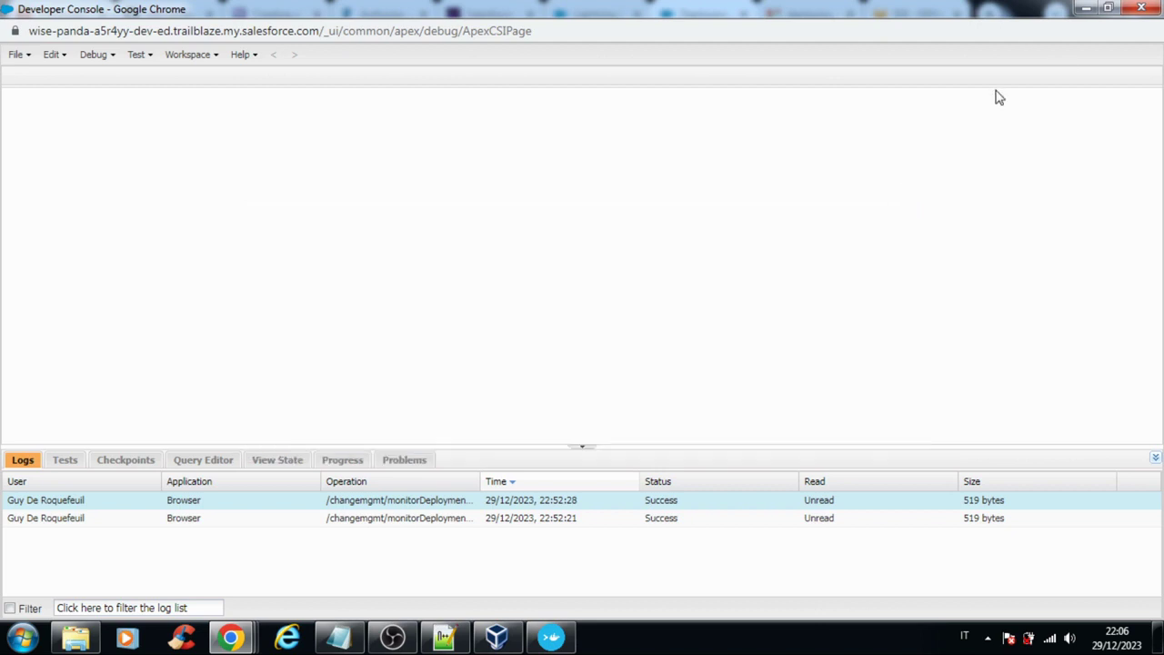
{"action": "left_click", "coordinate": [1142, 8]}
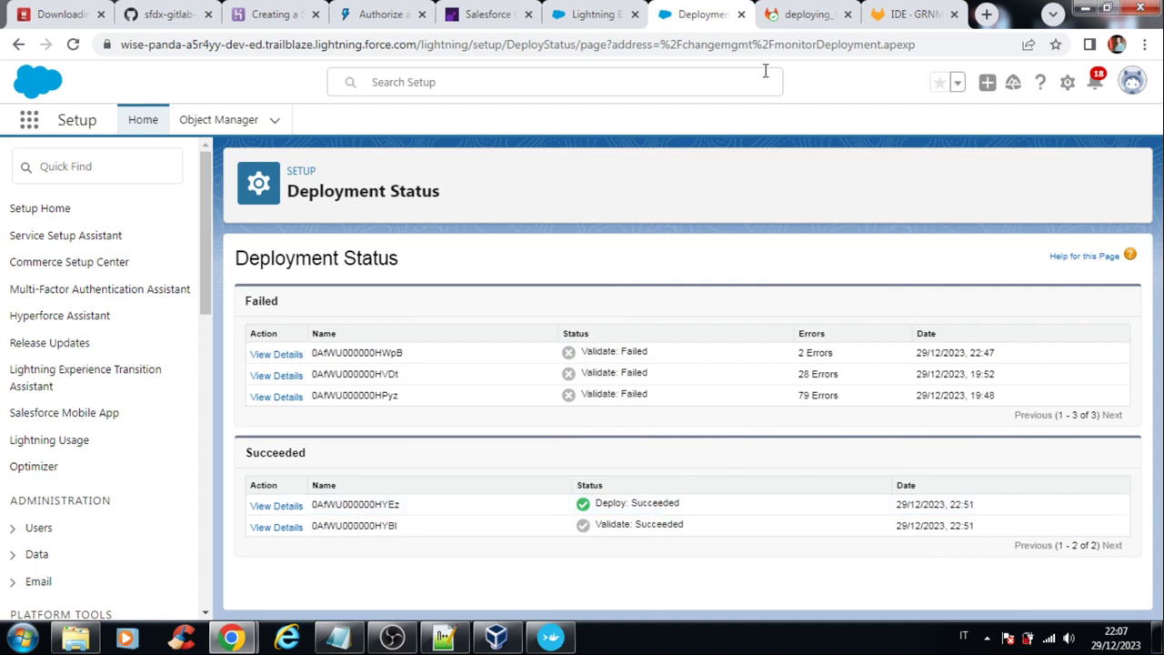
Check out the main branch in the GitLab Web IDE and close grn_TestPipeProva.cls and grn_TestPipeProva.cls-meta.xml
{"action": "left_click", "coordinate": [889, 20]}
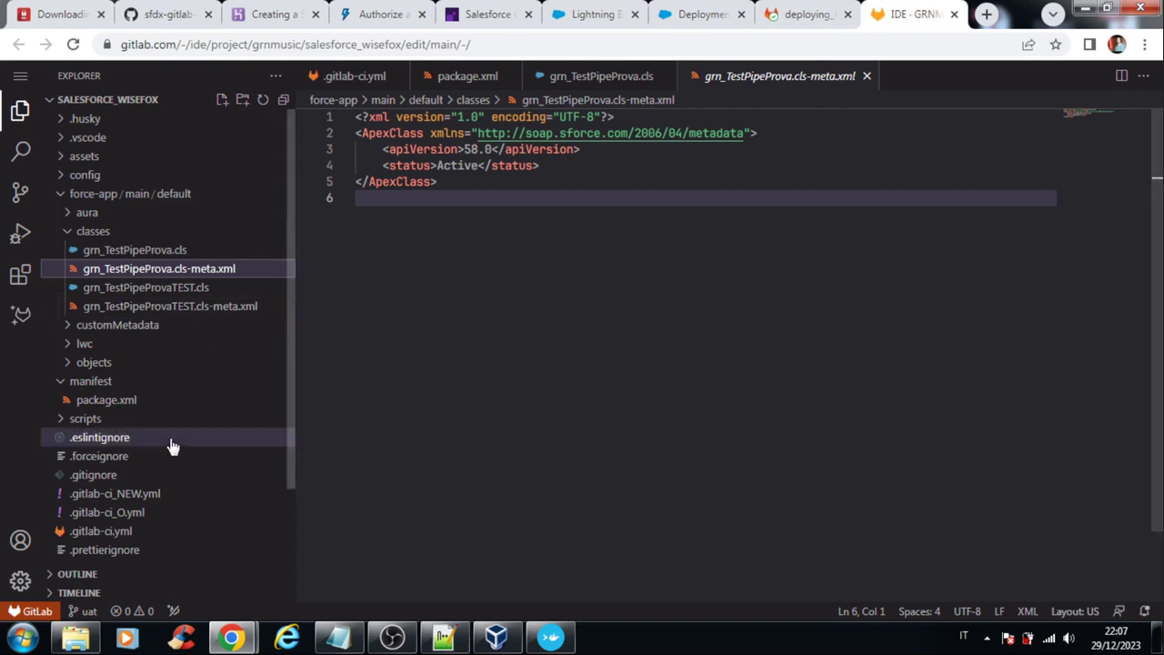
{"action": "left_click", "coordinate": [89, 611]}
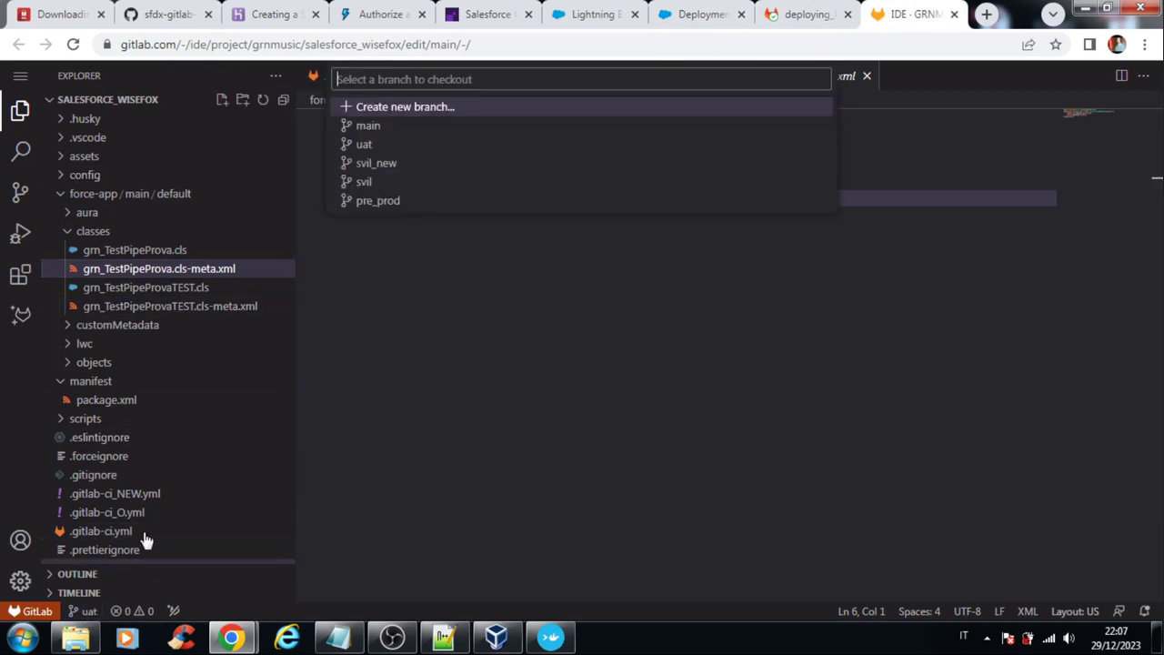
{"action": "left_click", "coordinate": [370, 143]}
{"action": "left_click", "coordinate": [707, 377]}
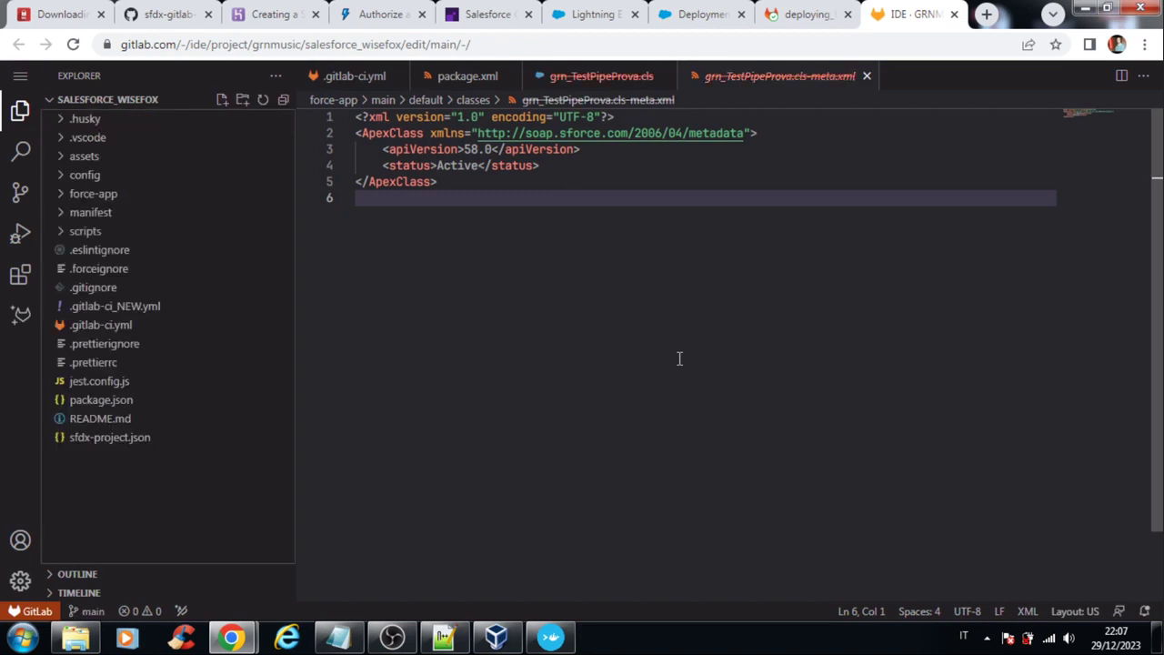
{"action": "left_click", "coordinate": [866, 76]}
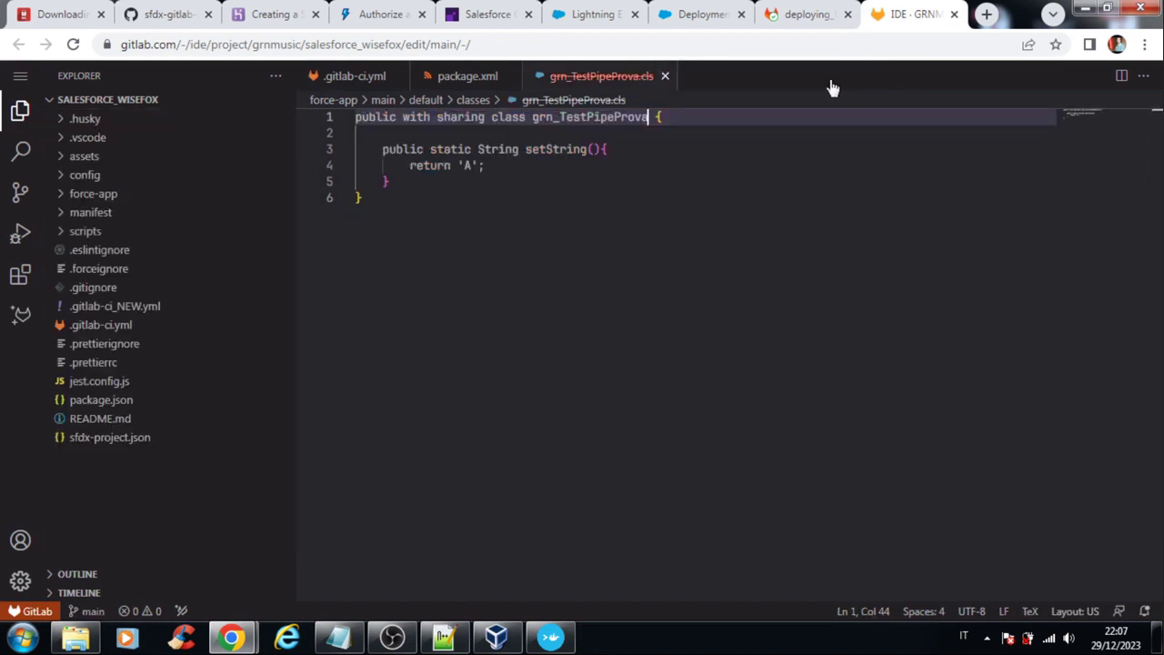
{"action": "left_click", "coordinate": [663, 77]}
Examine the jobs in the main branch's .gitlab-ci.yml, its branch name variables, and the comment on FIRST_ORG_BRANCH_NAME
{"action": "left_click", "coordinate": [339, 76]}
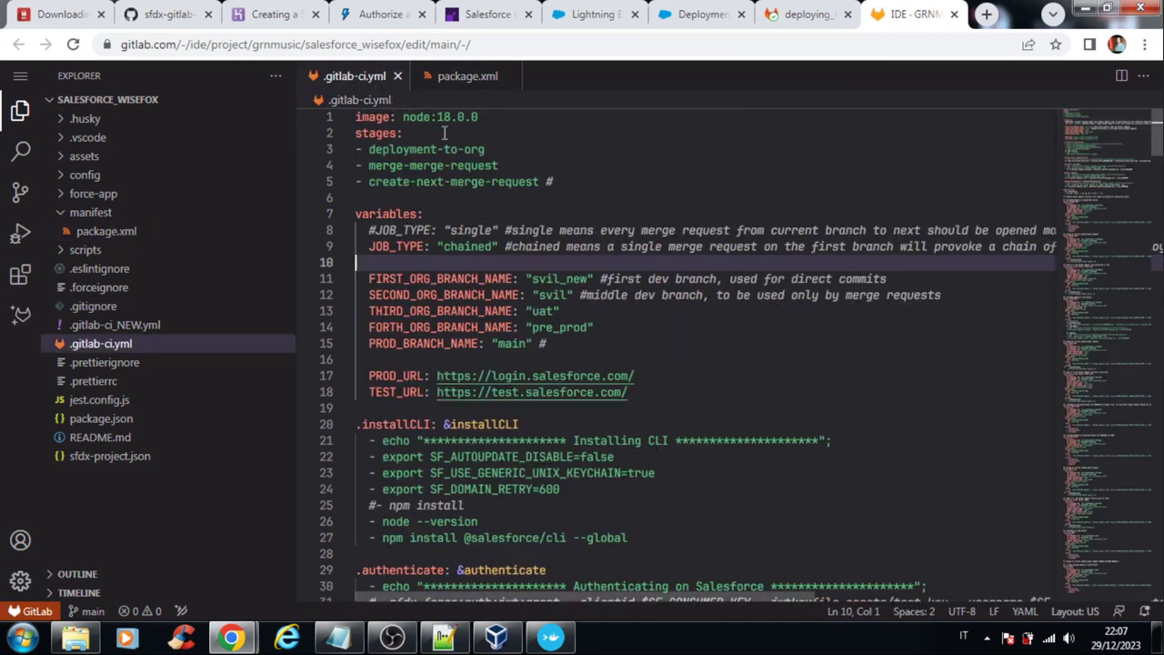
{"action": "scroll", "coordinate": [539, 181], "scroll_direction": "down", "scroll_amount": 12}
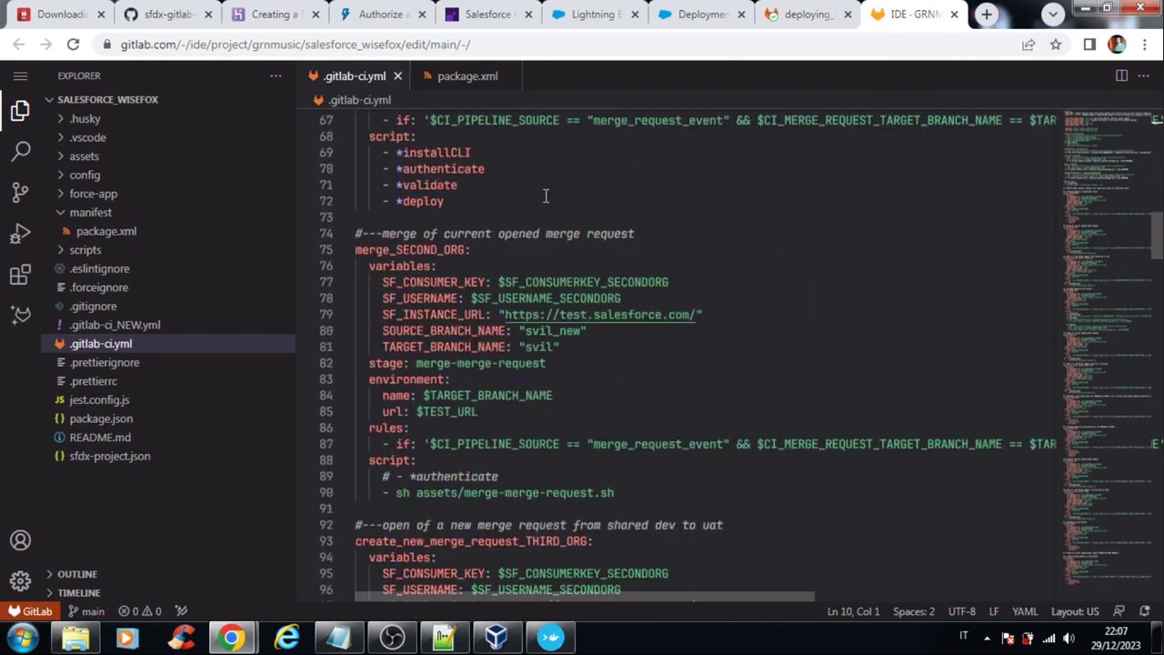
{"action": "left_click_drag", "start_coordinate": [1159, 241], "coordinate": [1160, 423]}
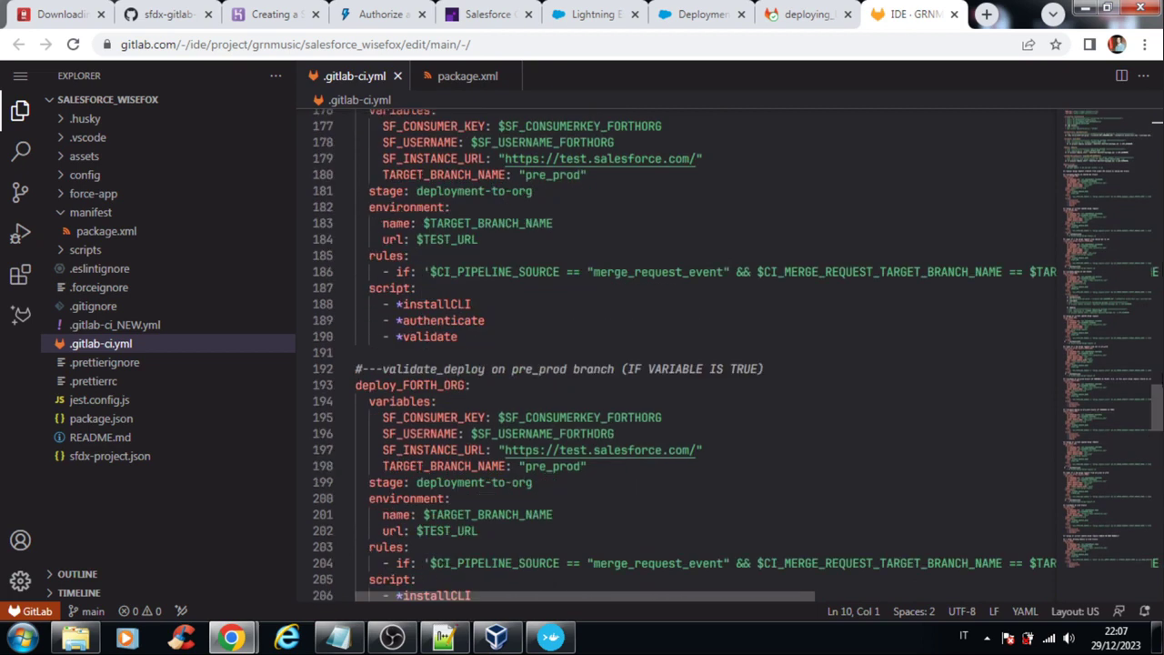
{"action": "left_click_drag", "start_coordinate": [1155, 216], "coordinate": [1159, 136]}
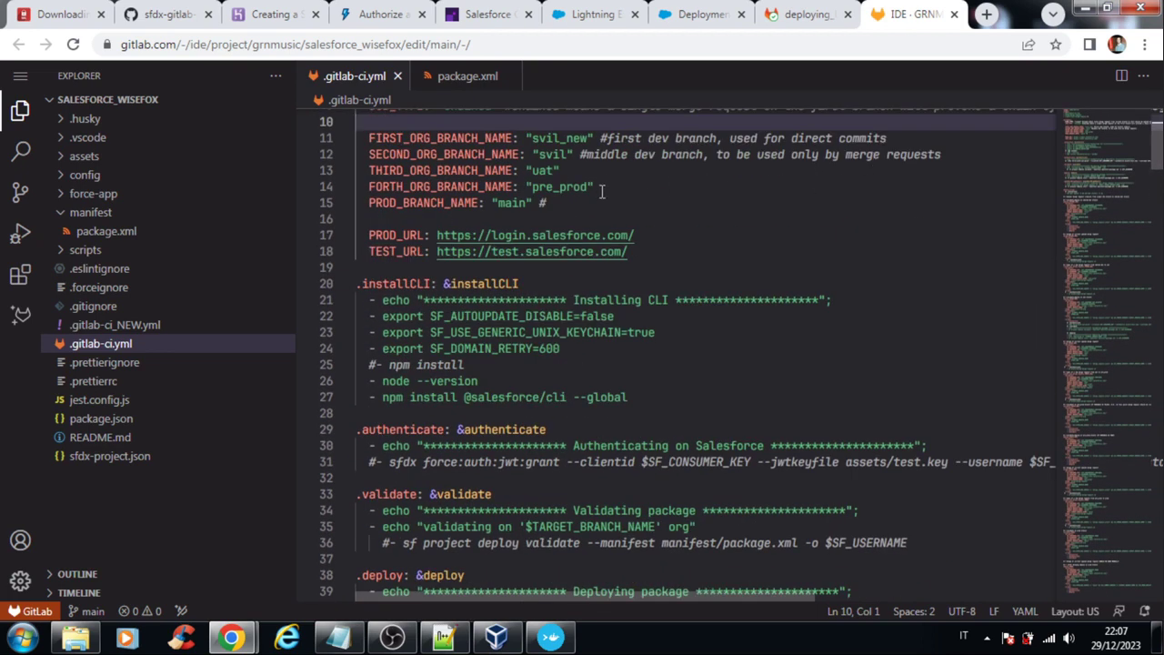
{"action": "left_click_drag", "start_coordinate": [369, 138], "coordinate": [561, 206]}
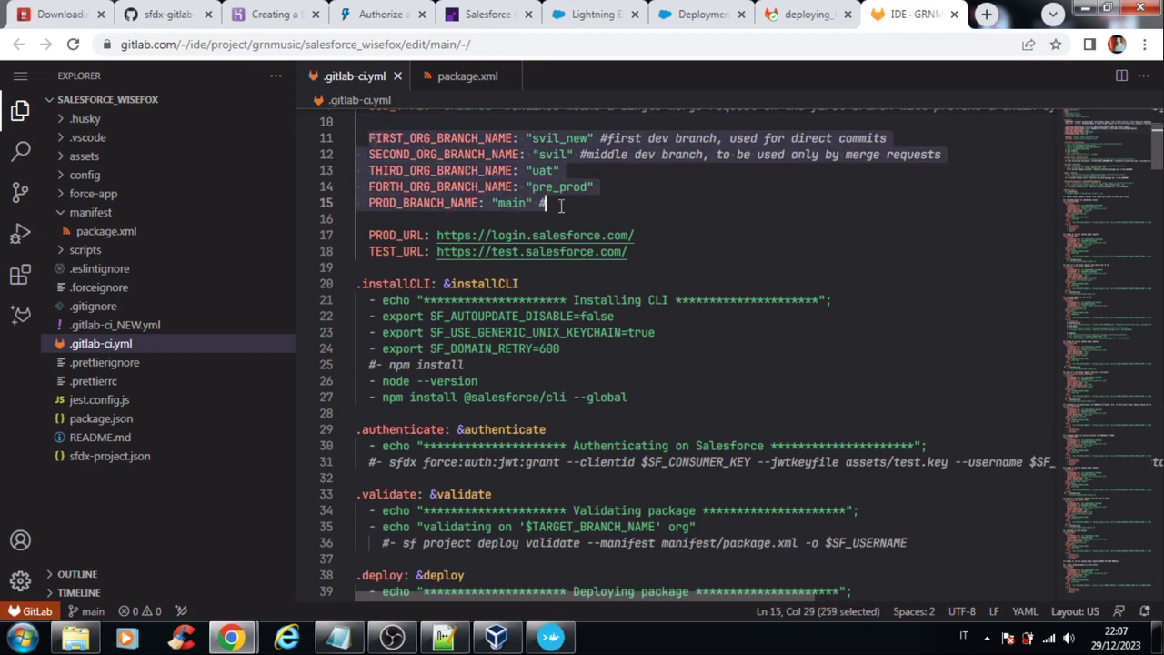
{"action": "left_click", "coordinate": [611, 138]}
{"action": "left_click_drag", "start_coordinate": [896, 139], "coordinate": [606, 138]}
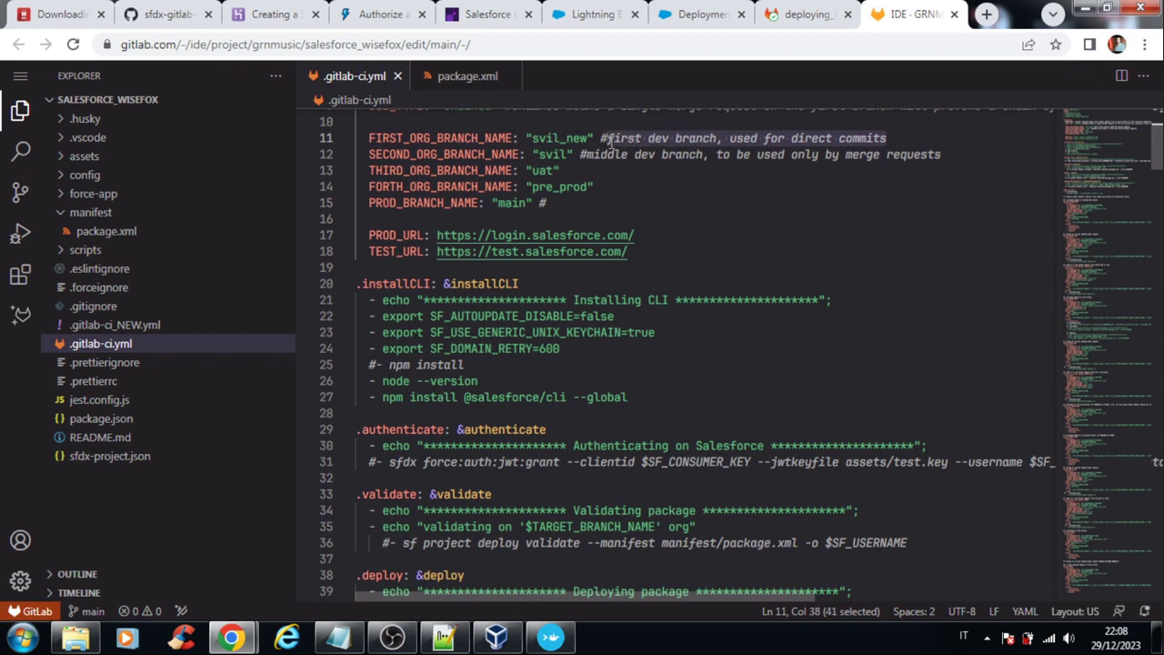